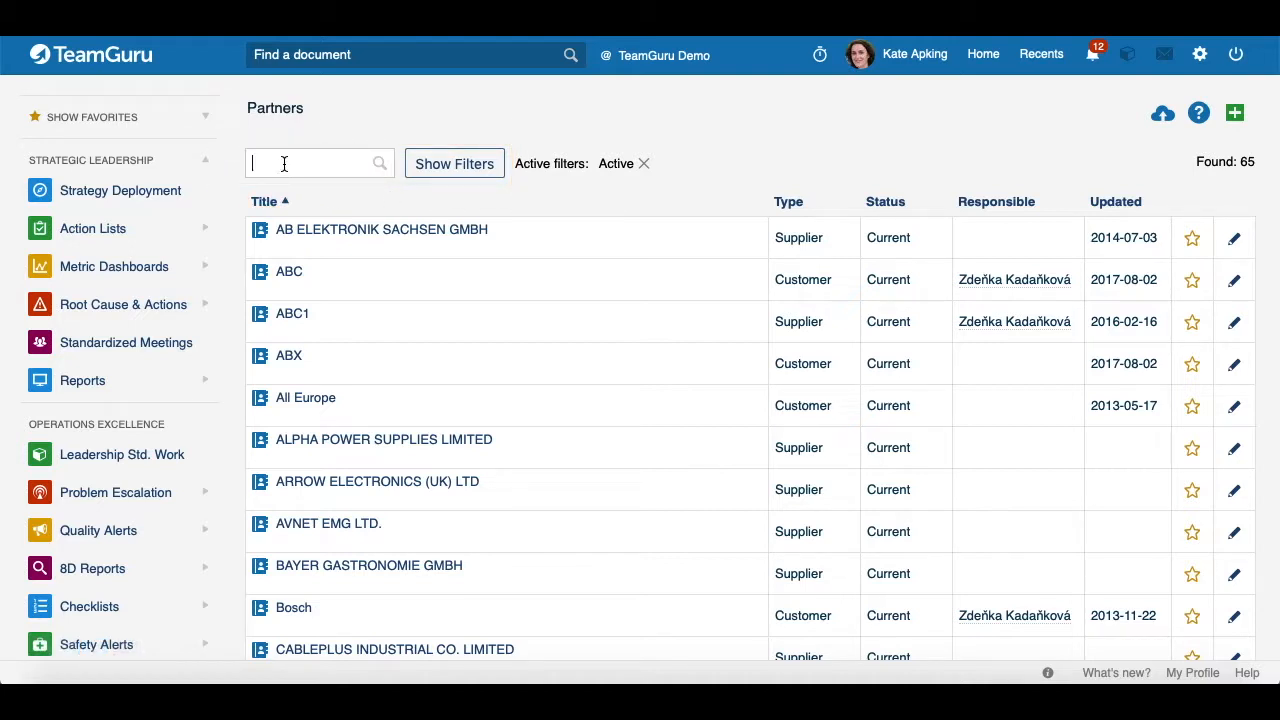
Search the partners for "Marten" and open the Marten Switches supplier record
text(Marten)
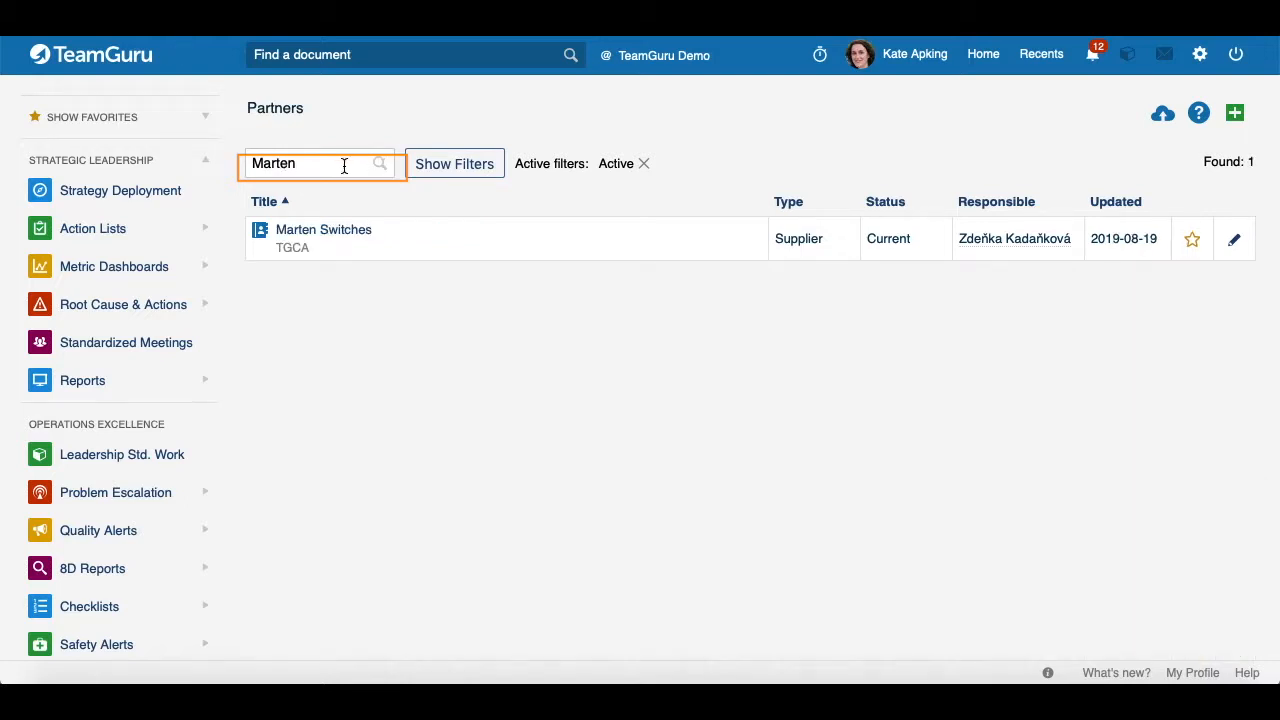
click(443, 170)
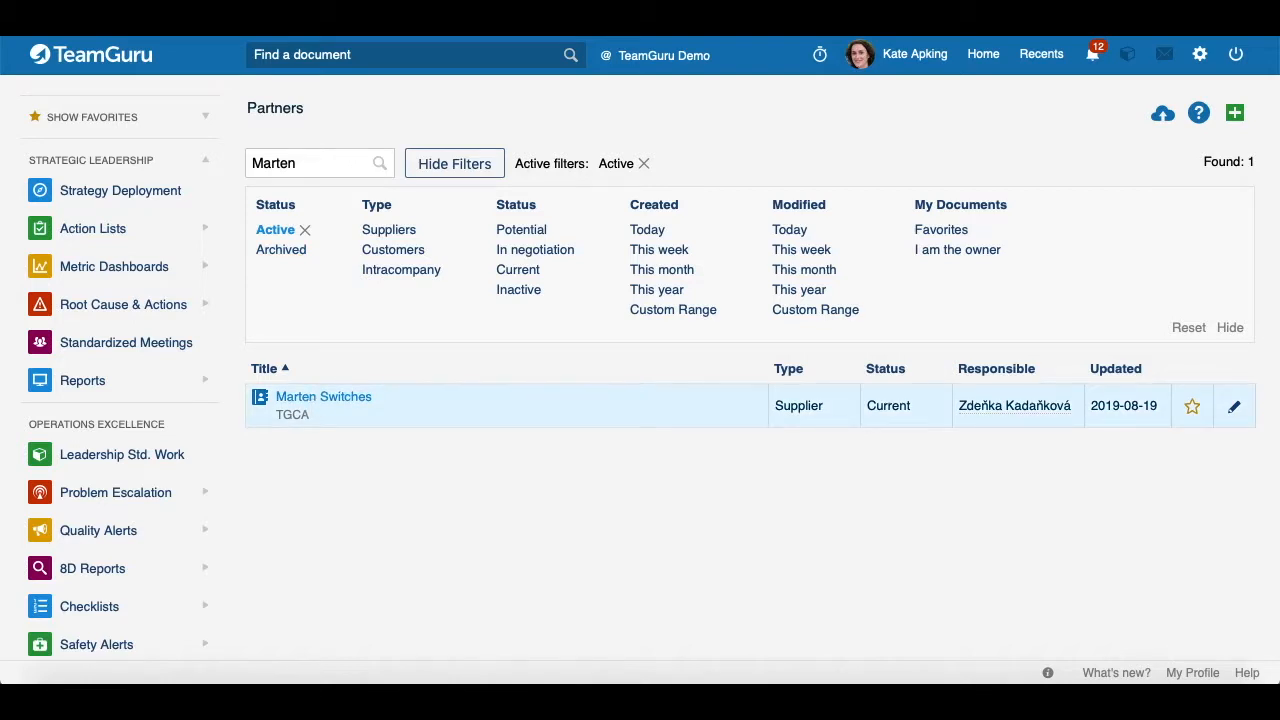
click(323, 397)
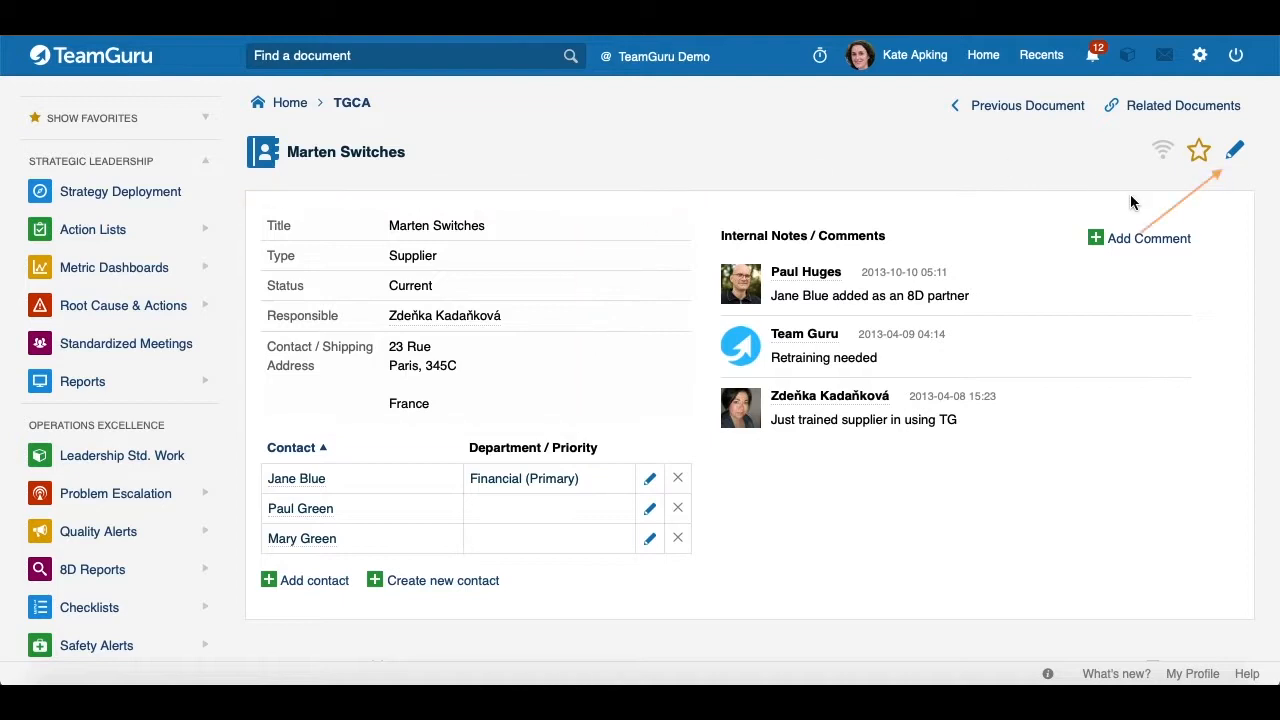
Open the Marten Switches record for editing, review its basic information, contacts, report subscribers and related org. units, and save it
click(1236, 155)
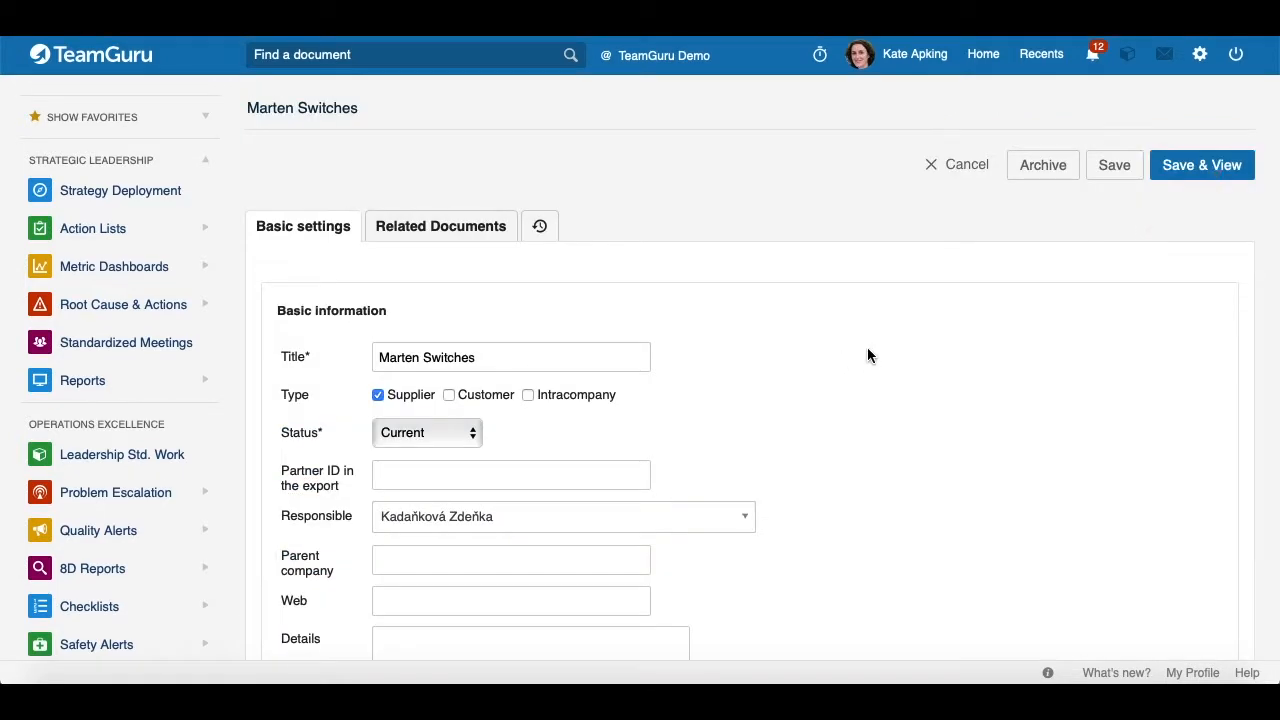
scroll(853, 345, down, 1)
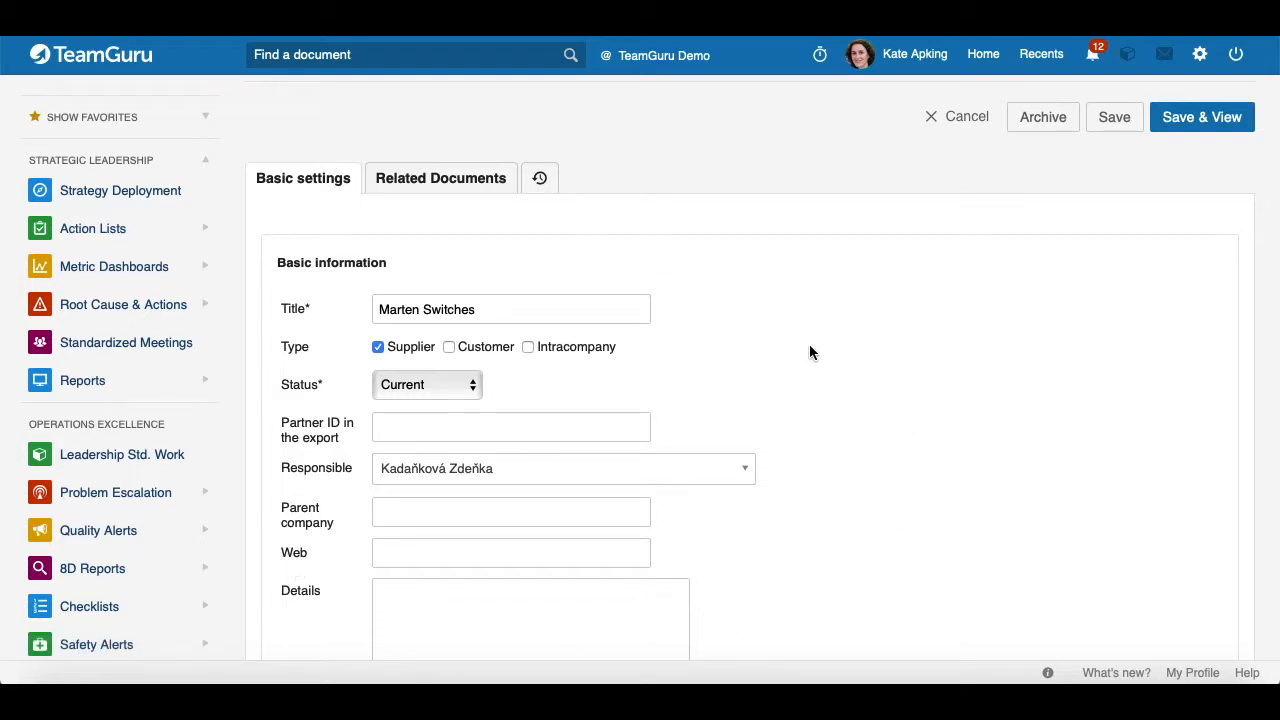
scroll(803, 343, down, 10)
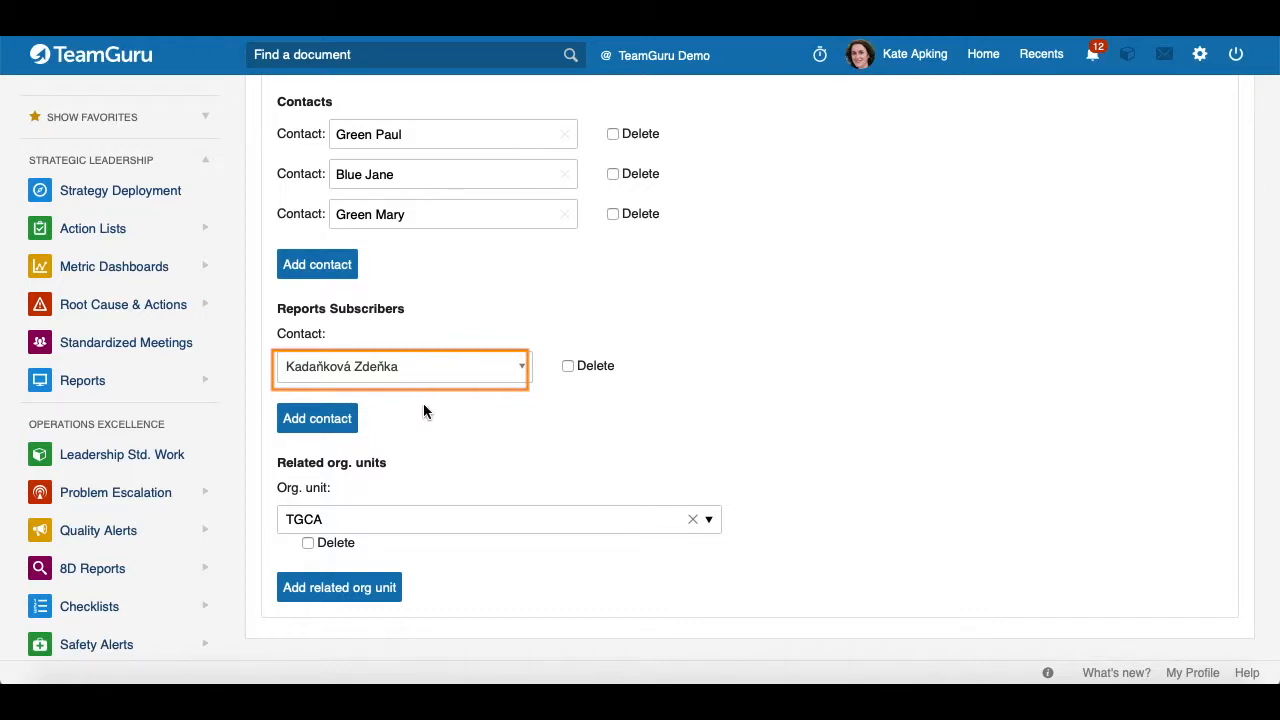
scroll(432, 461, down, 1)
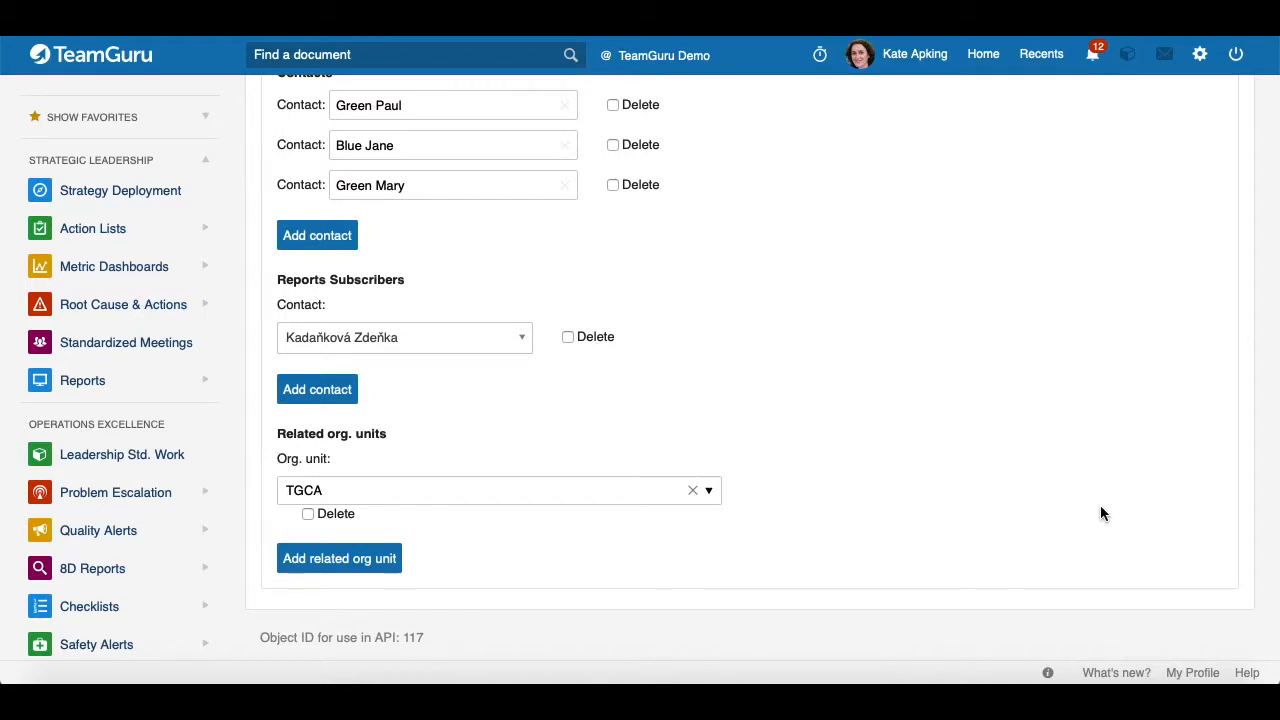
scroll(1101, 506, up, 12)
click(1193, 166)
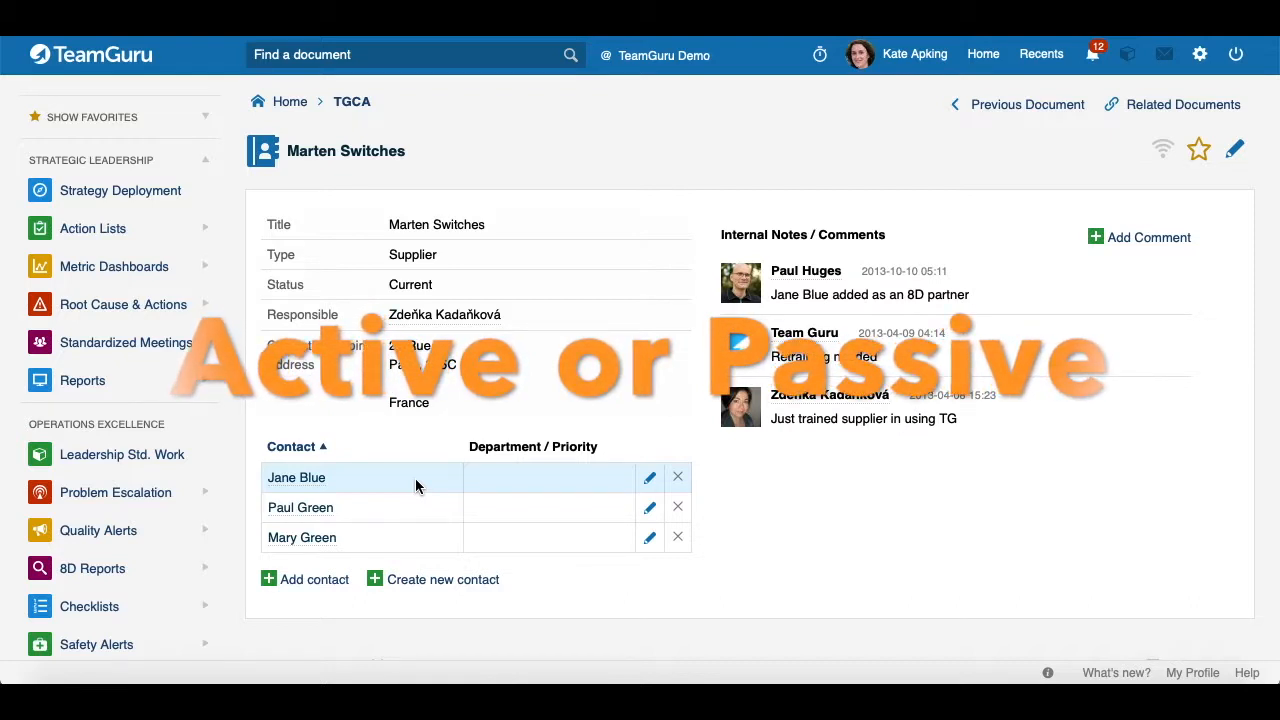
Open the first Marten Switches contact for editing and show its TeamGuru Access settings
click(649, 478)
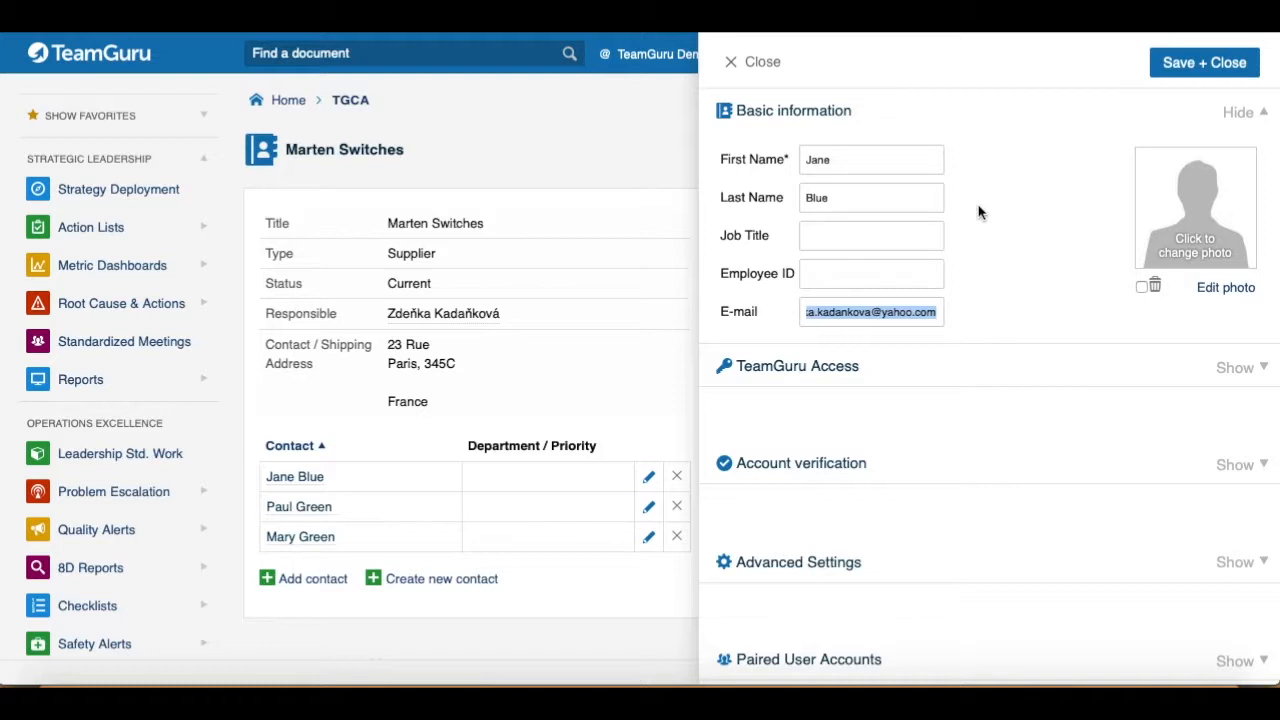
click(988, 336)
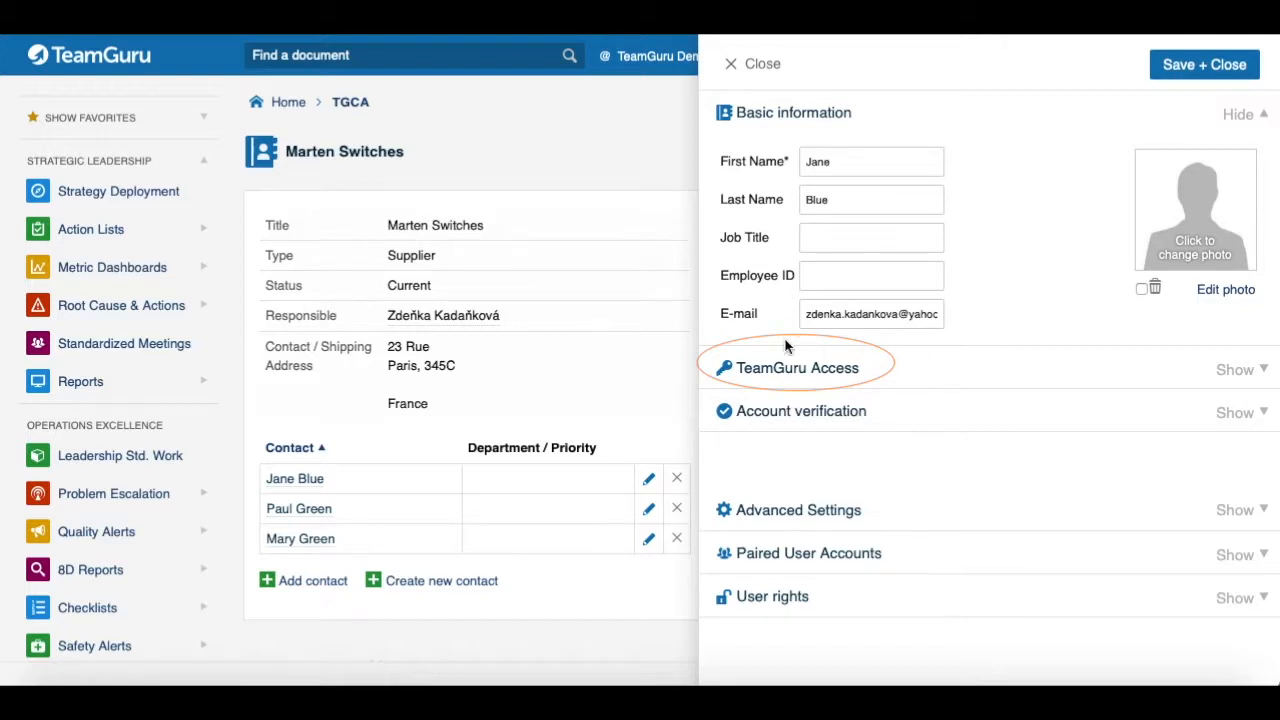
click(1265, 370)
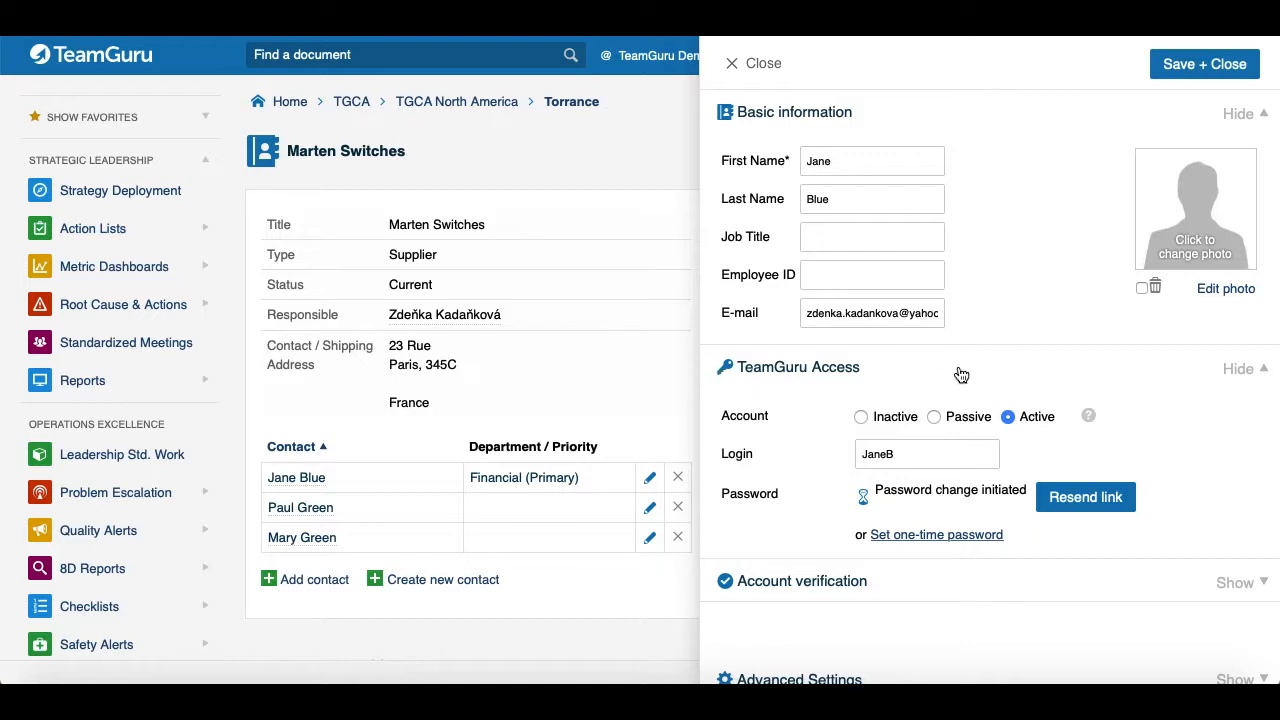
scroll(960, 374, down, 5)
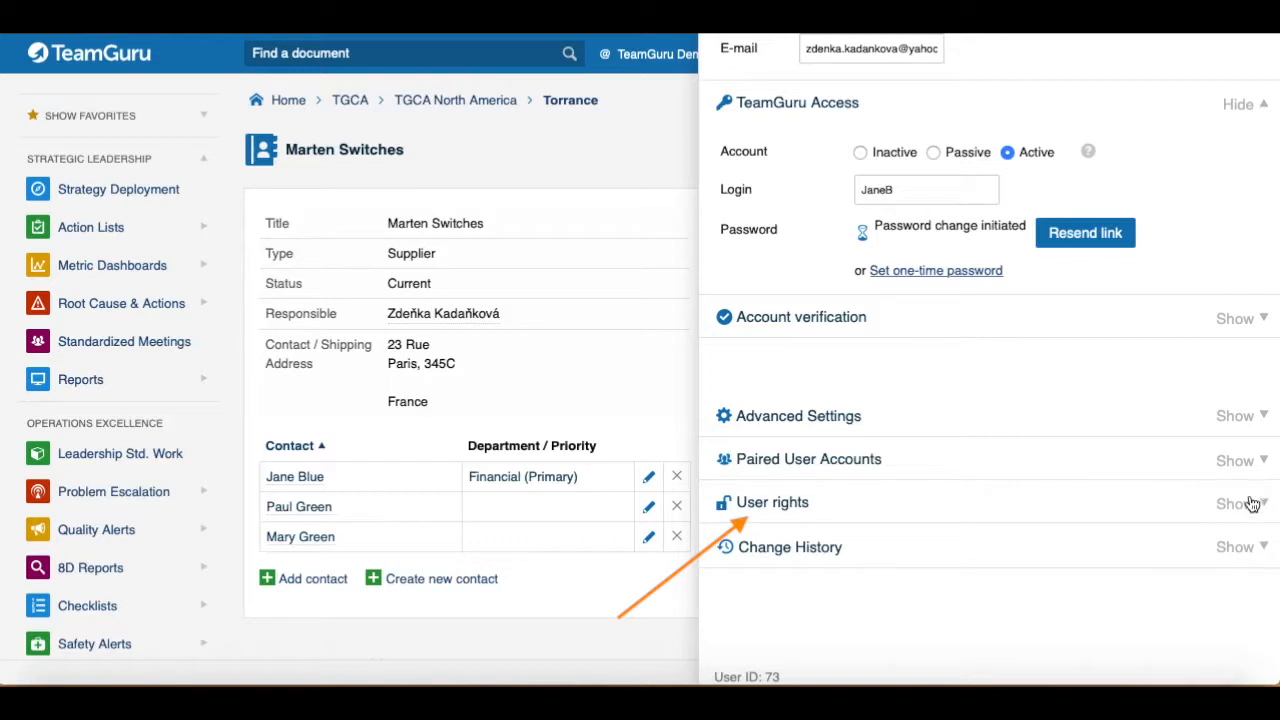
Review the role assigned in the contact's user rights and close the contact details
click(1253, 503)
scroll(933, 481, down, 2)
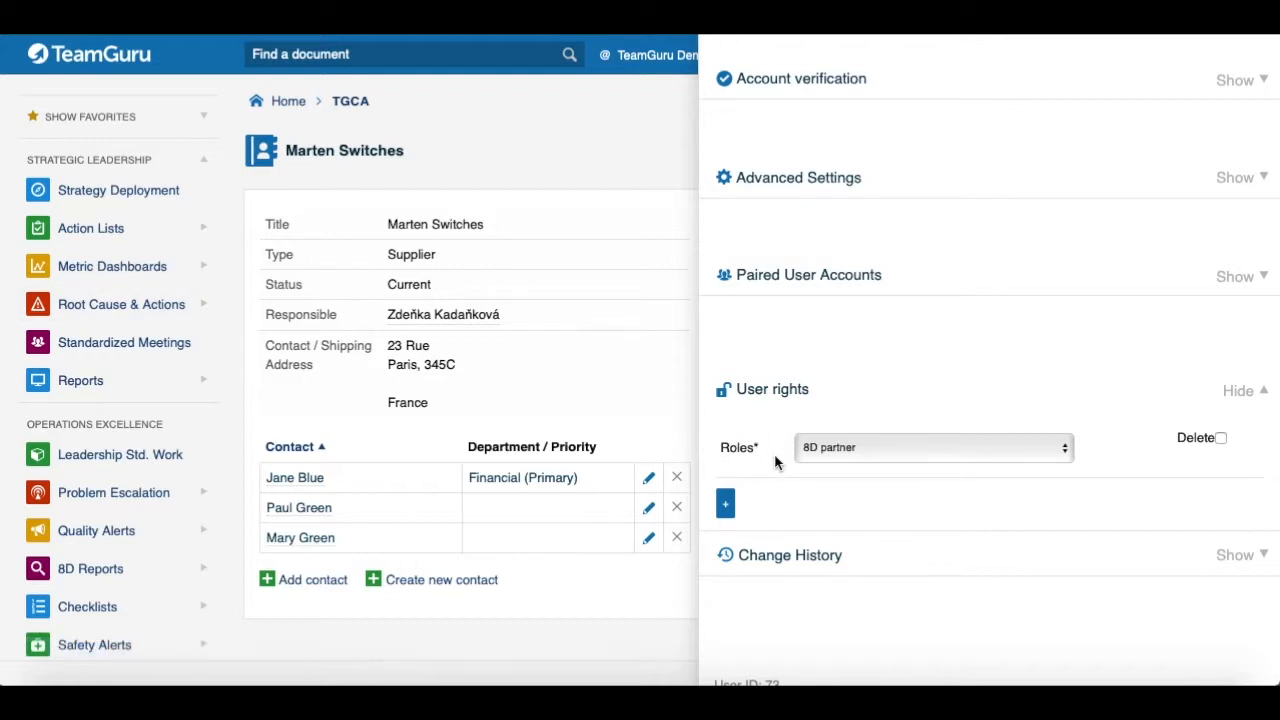
scroll(770, 448, down, 3)
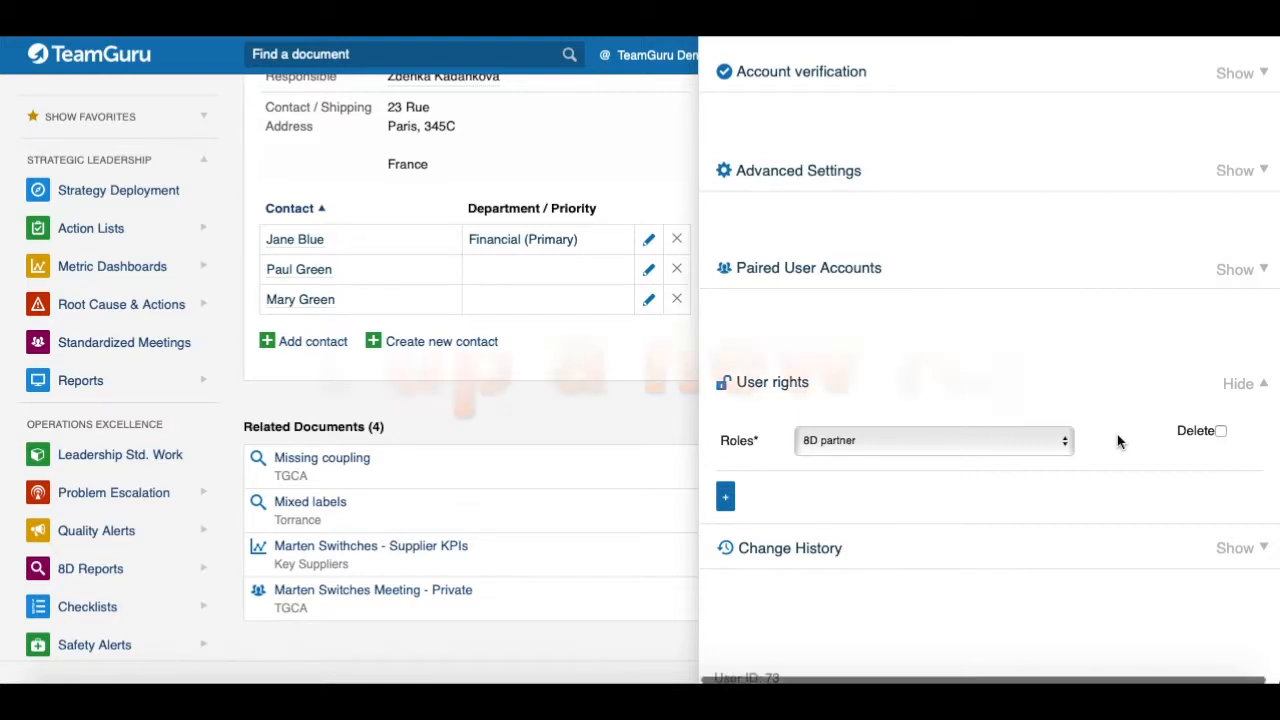
scroll(1117, 434, up, 5)
key(Escape)
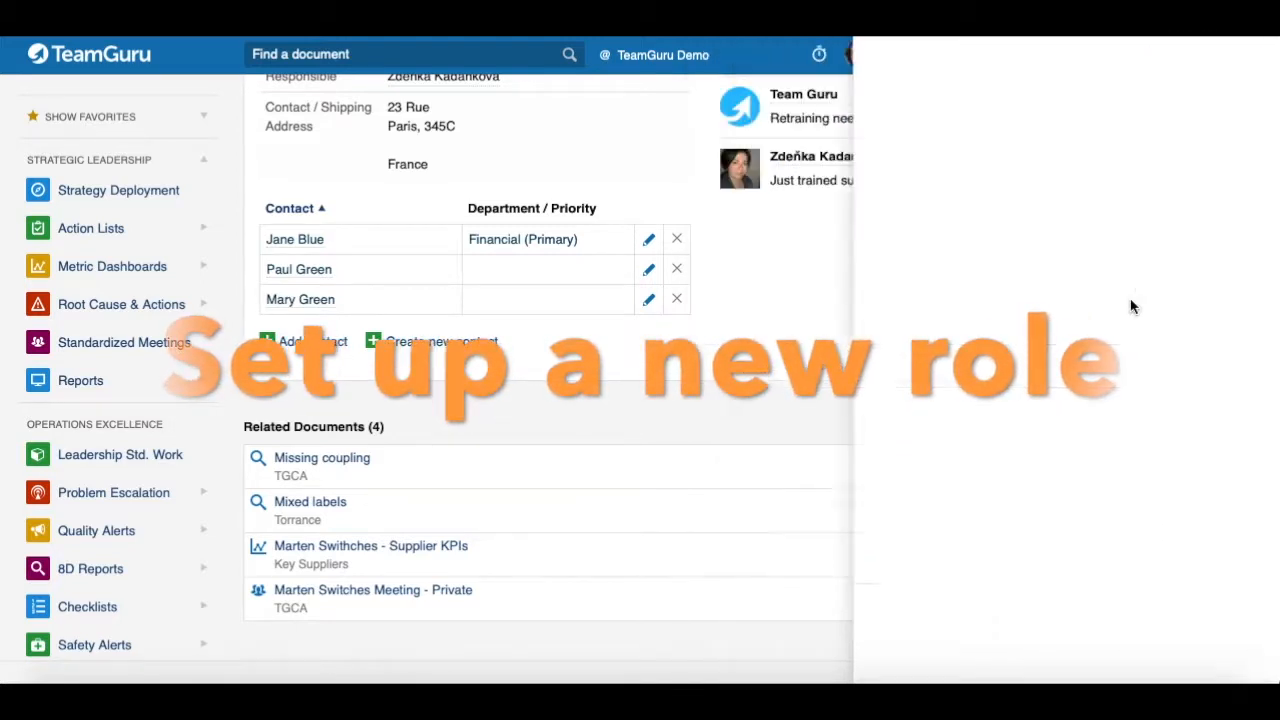
Open the 8D partner role from the system's role settings and examine its module permissions
click(1201, 64)
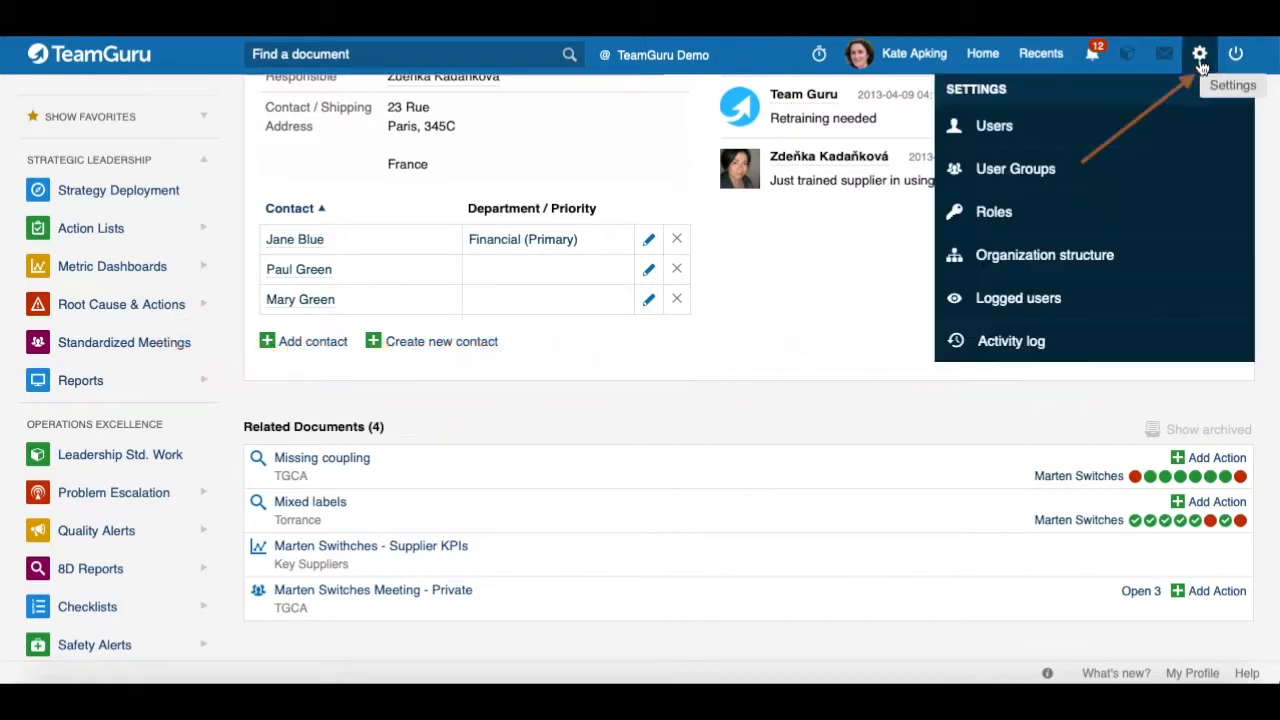
click(994, 211)
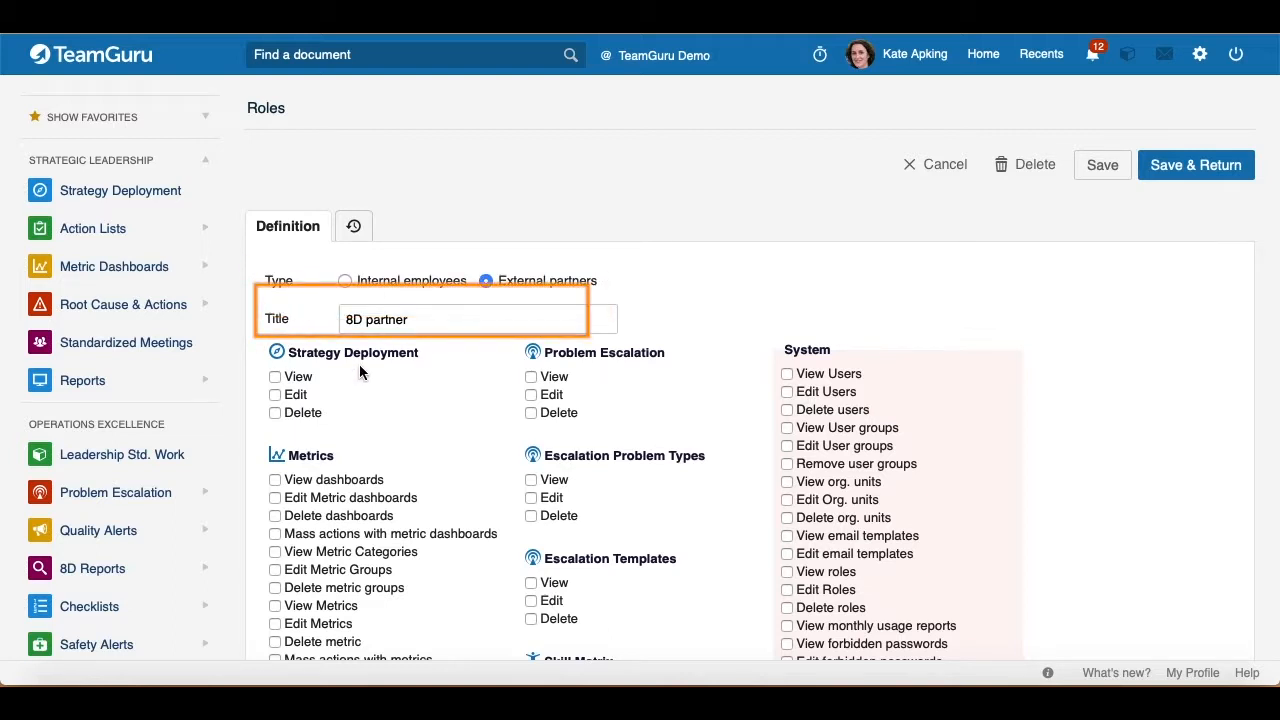
scroll(360, 371, down, 3)
scroll(360, 371, down, 5)
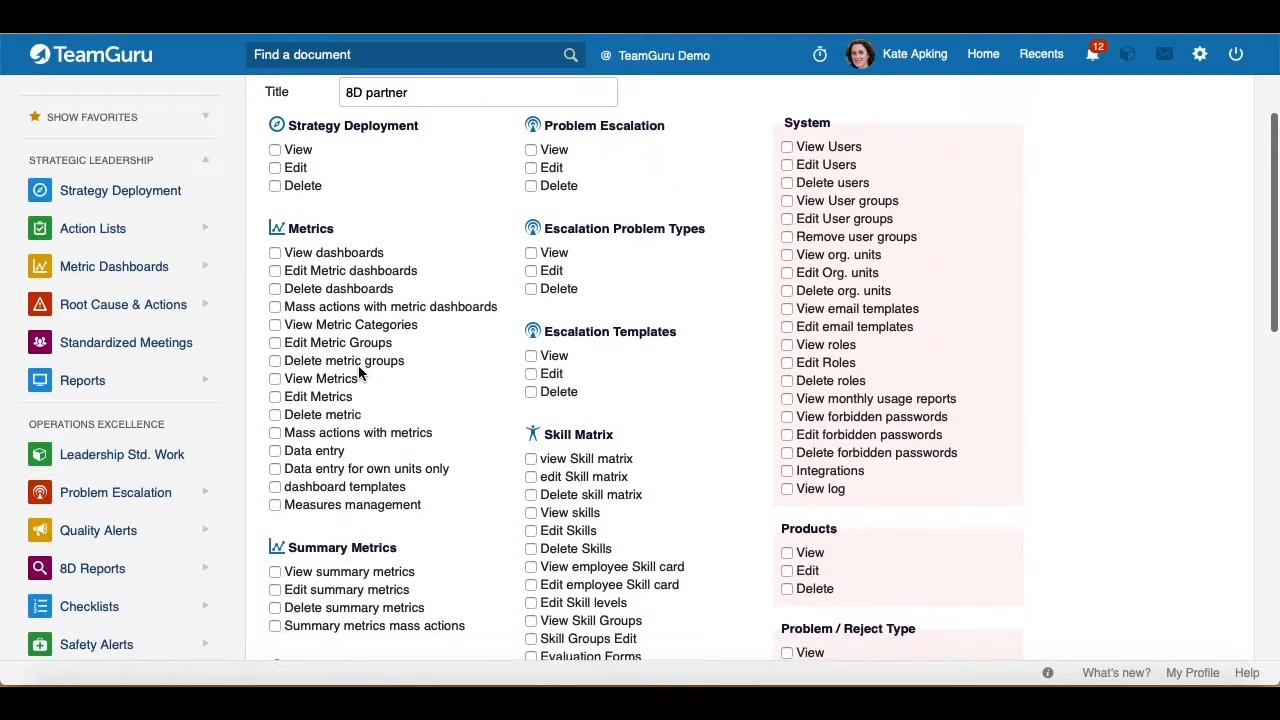
scroll(360, 371, down, 4)
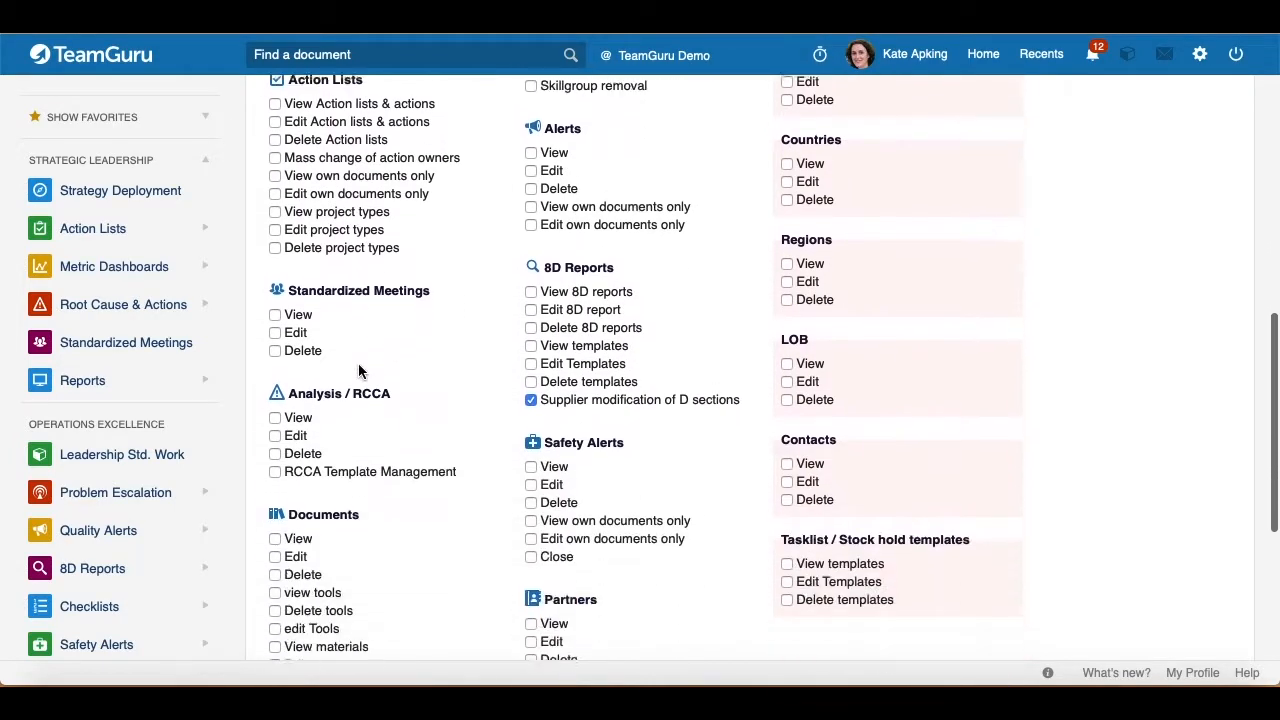
scroll(368, 401, up, 3)
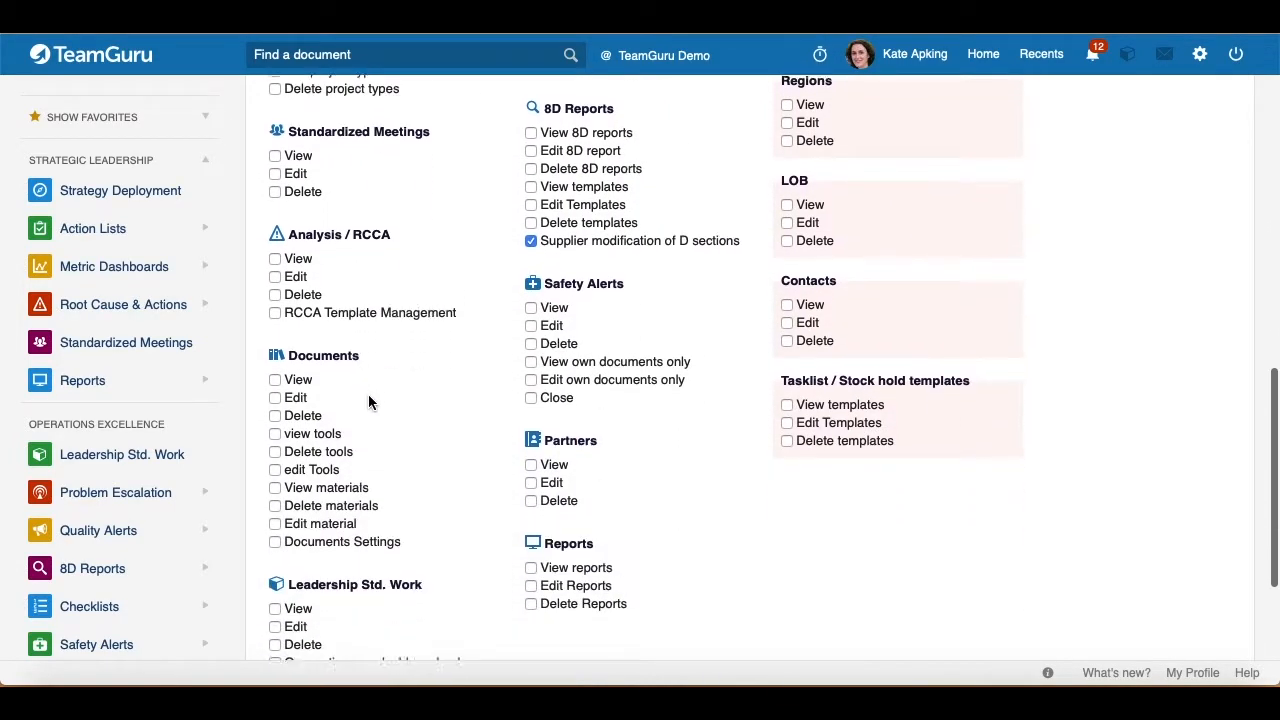
scroll(368, 401, up, 1)
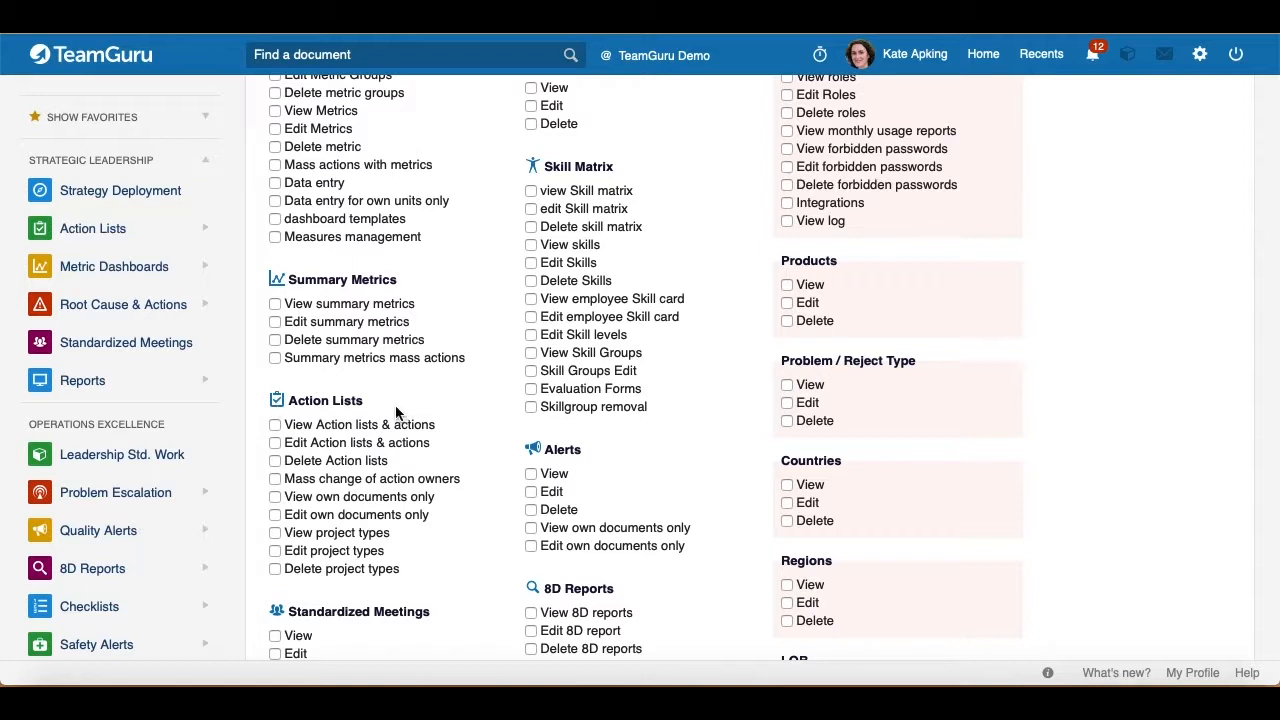
Allow the 8D partner role to view action lists and actions, and save the role, returning to the role list
click(274, 428)
scroll(480, 422, up, 5)
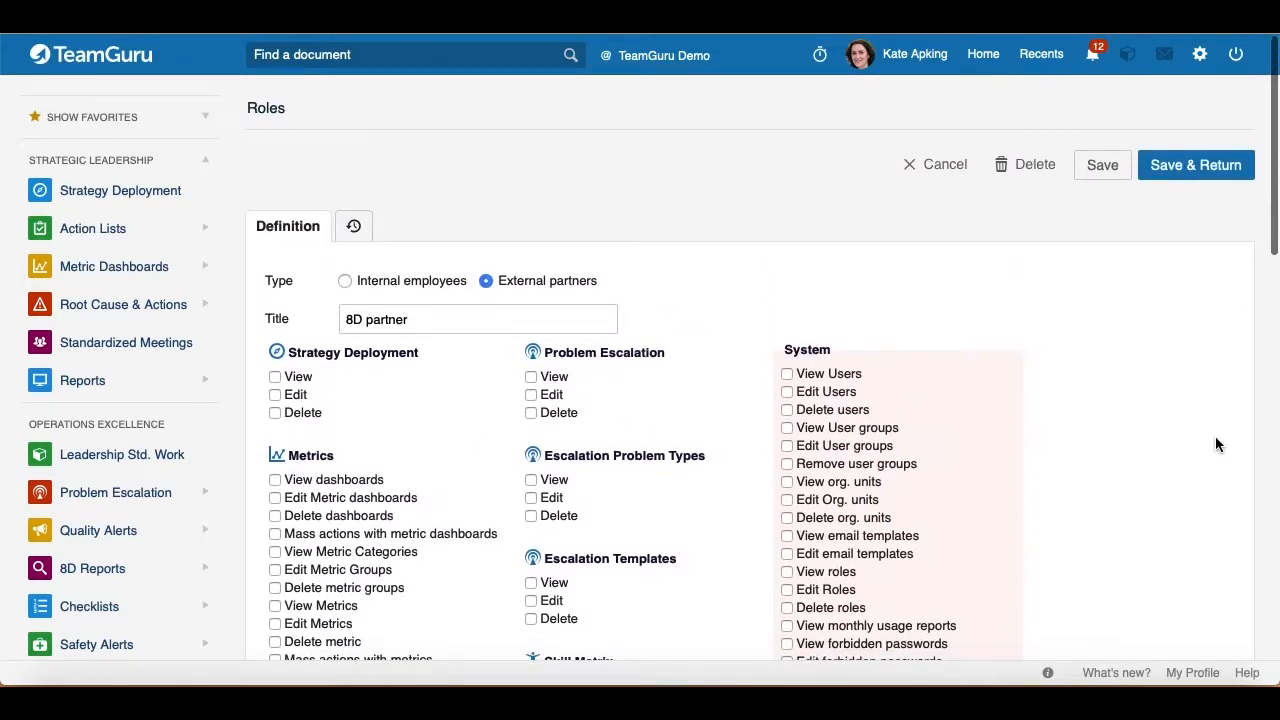
click(1160, 177)
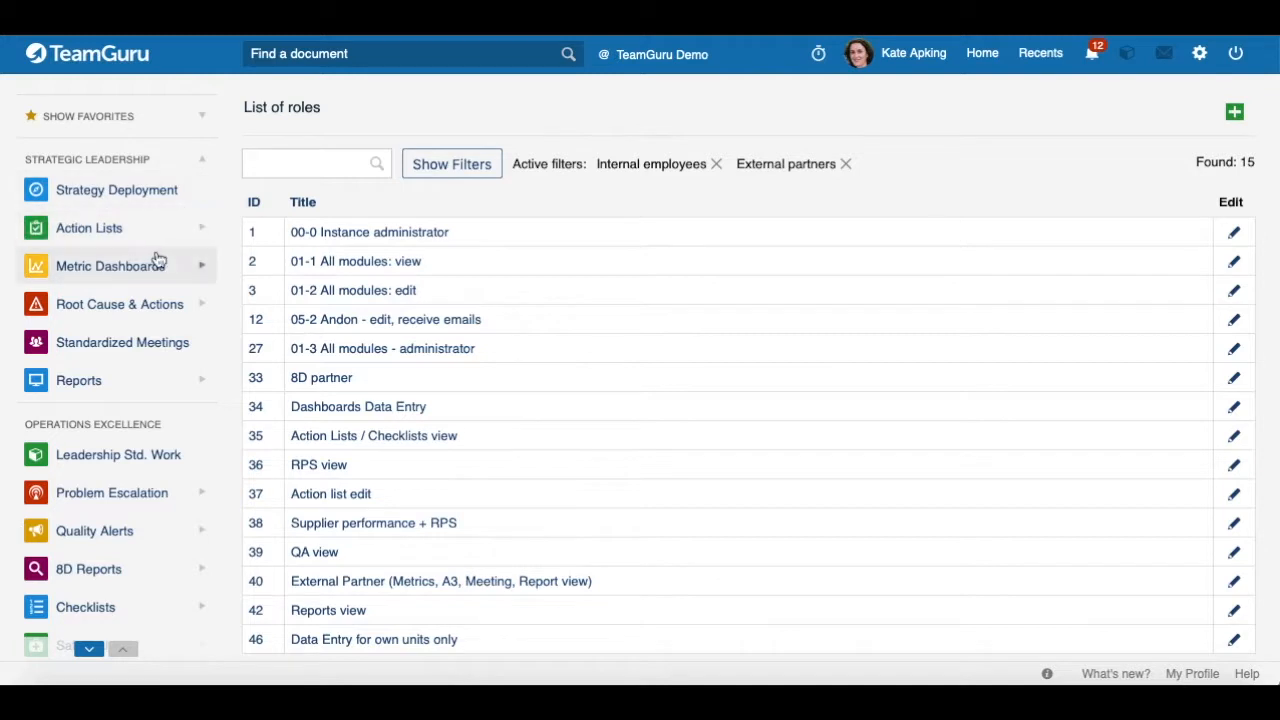
Open the definition of the standardized meeting "Marten Switches Meeting - Private" and check its external sharing settings
click(127, 342)
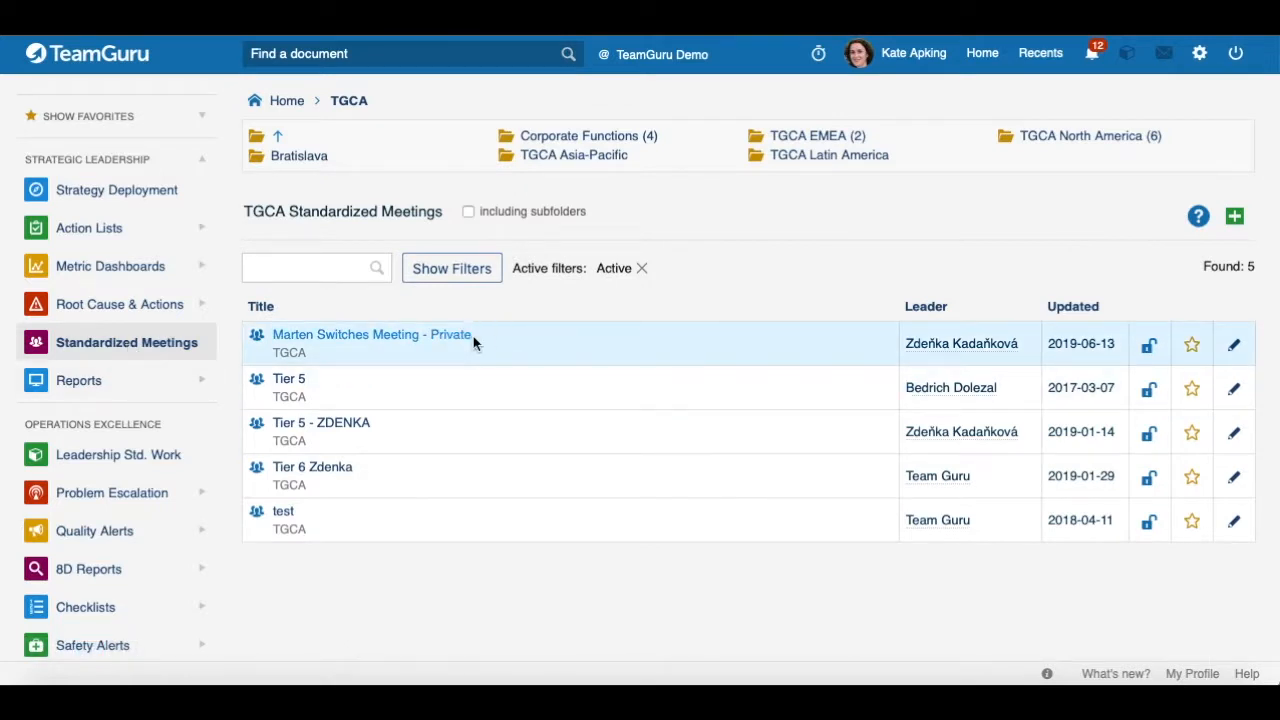
click(1234, 346)
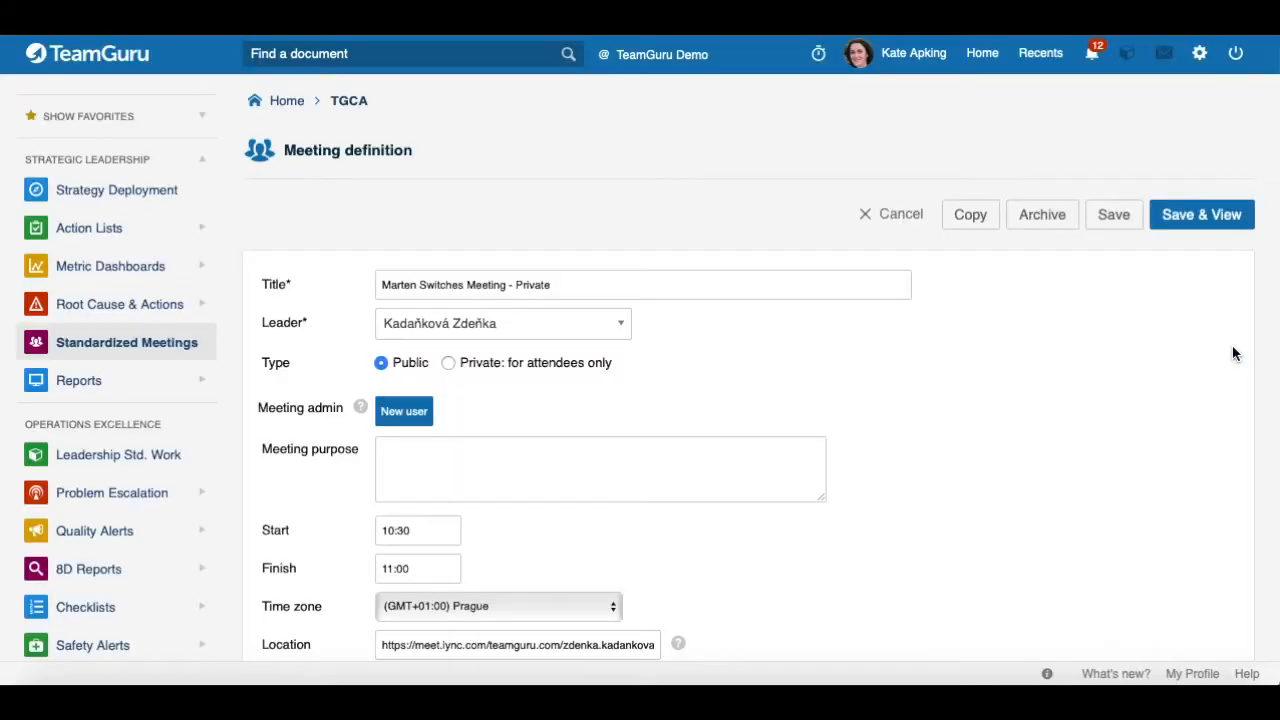
scroll(929, 320, down, 5)
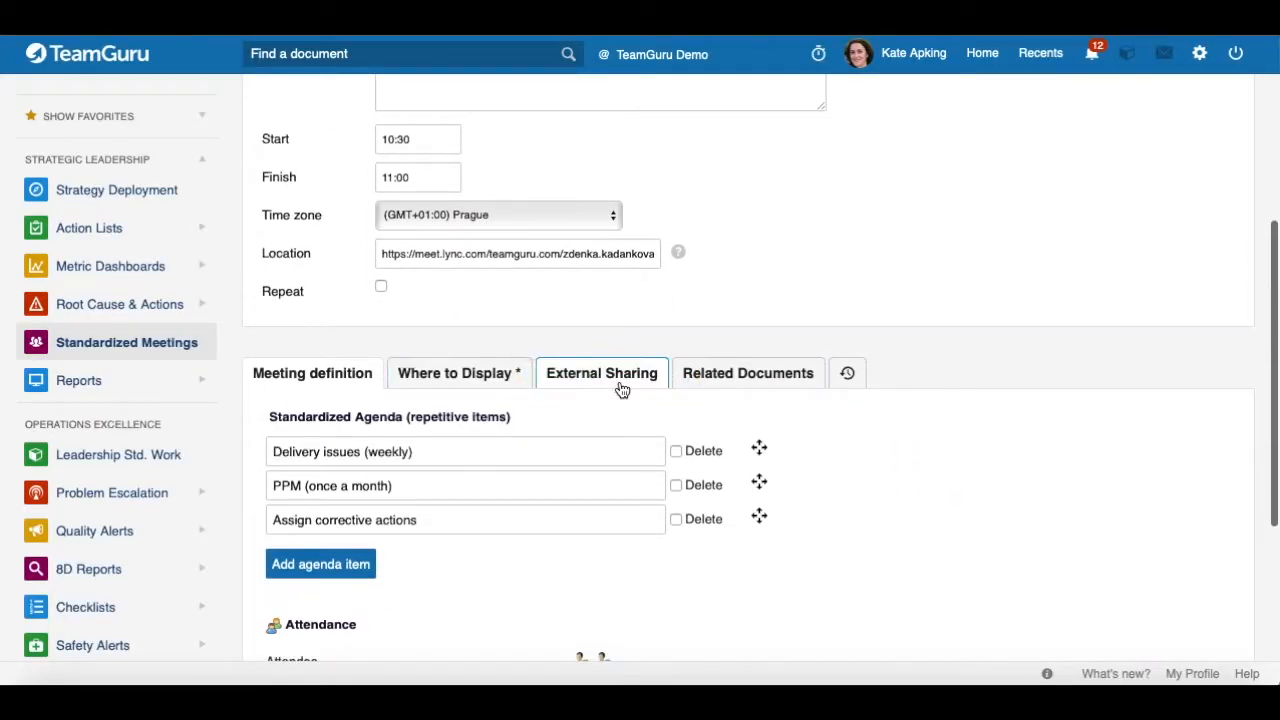
click(588, 381)
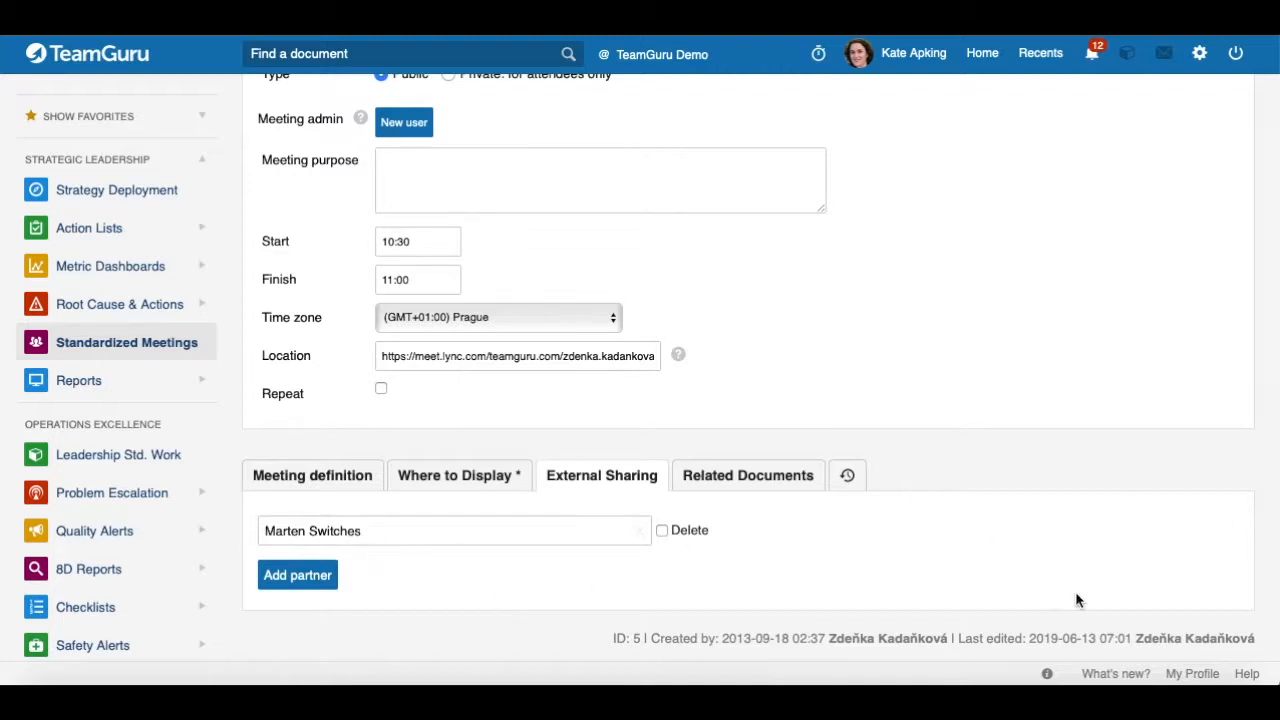
scroll(1086, 534, up, 3)
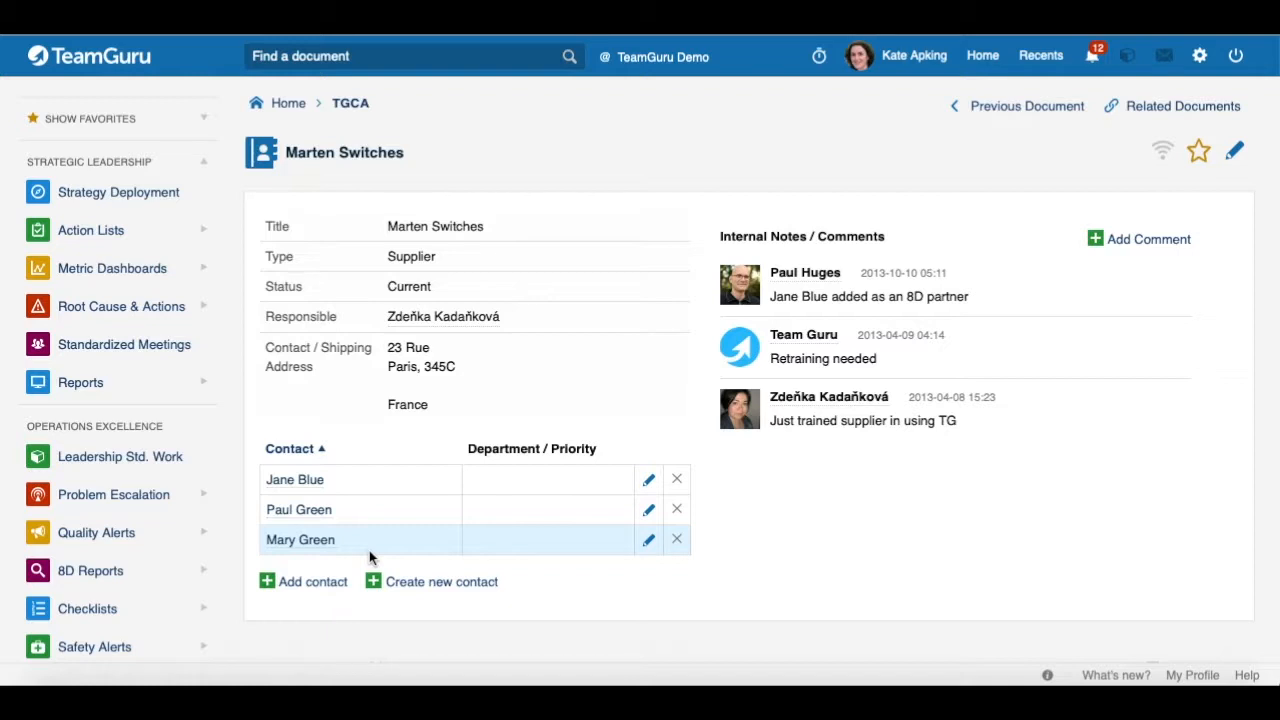
Open the third Marten Switches contact for editing and examine its TeamGuru access and user rights
click(649, 541)
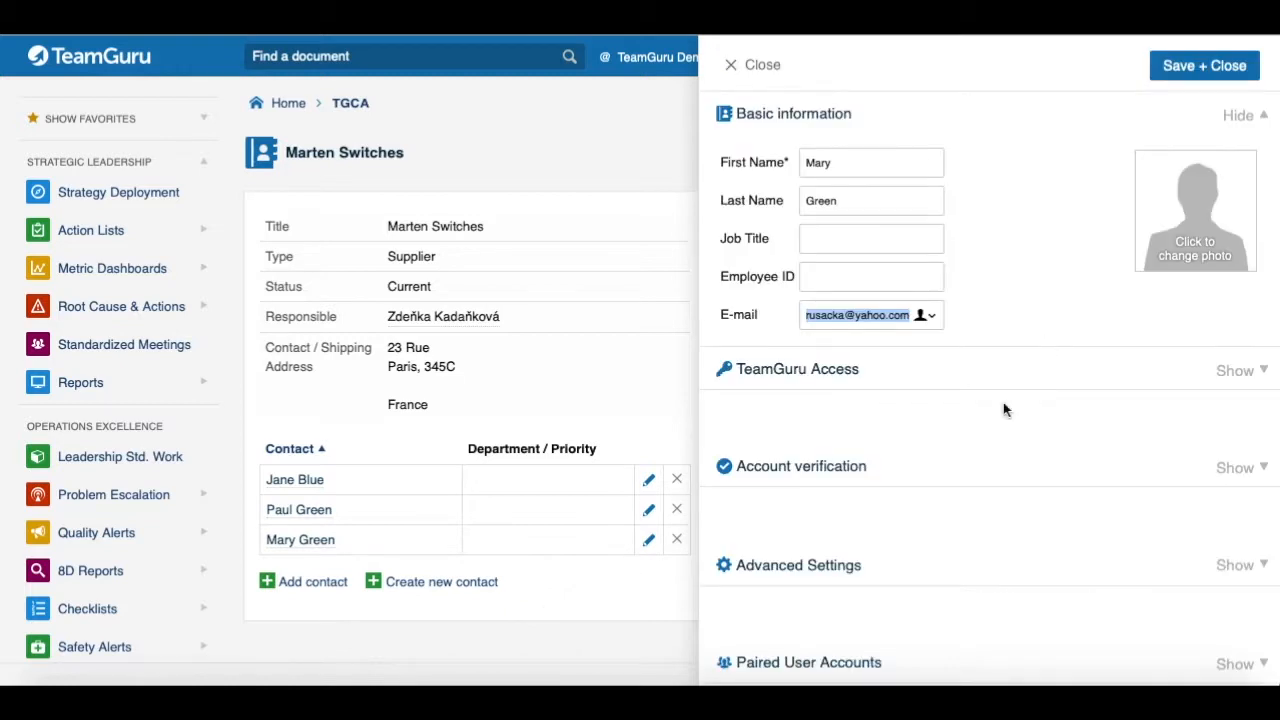
click(841, 370)
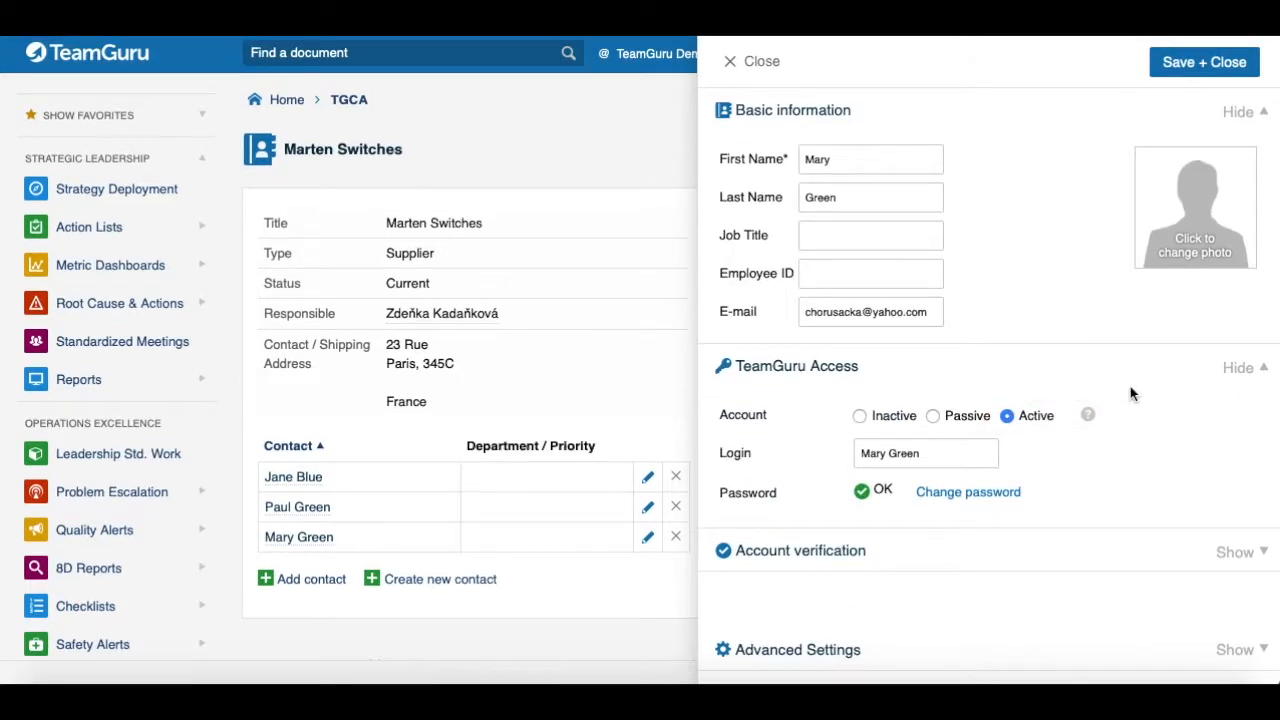
scroll(1083, 380, down, 5)
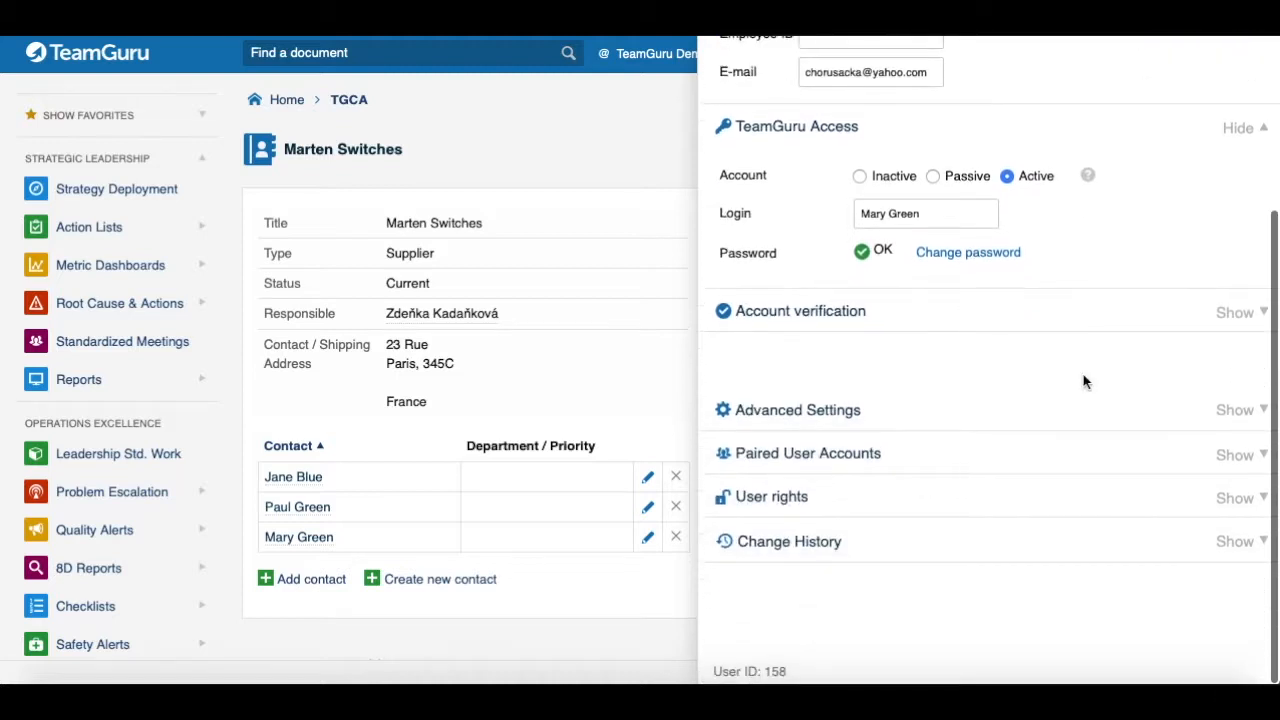
click(792, 508)
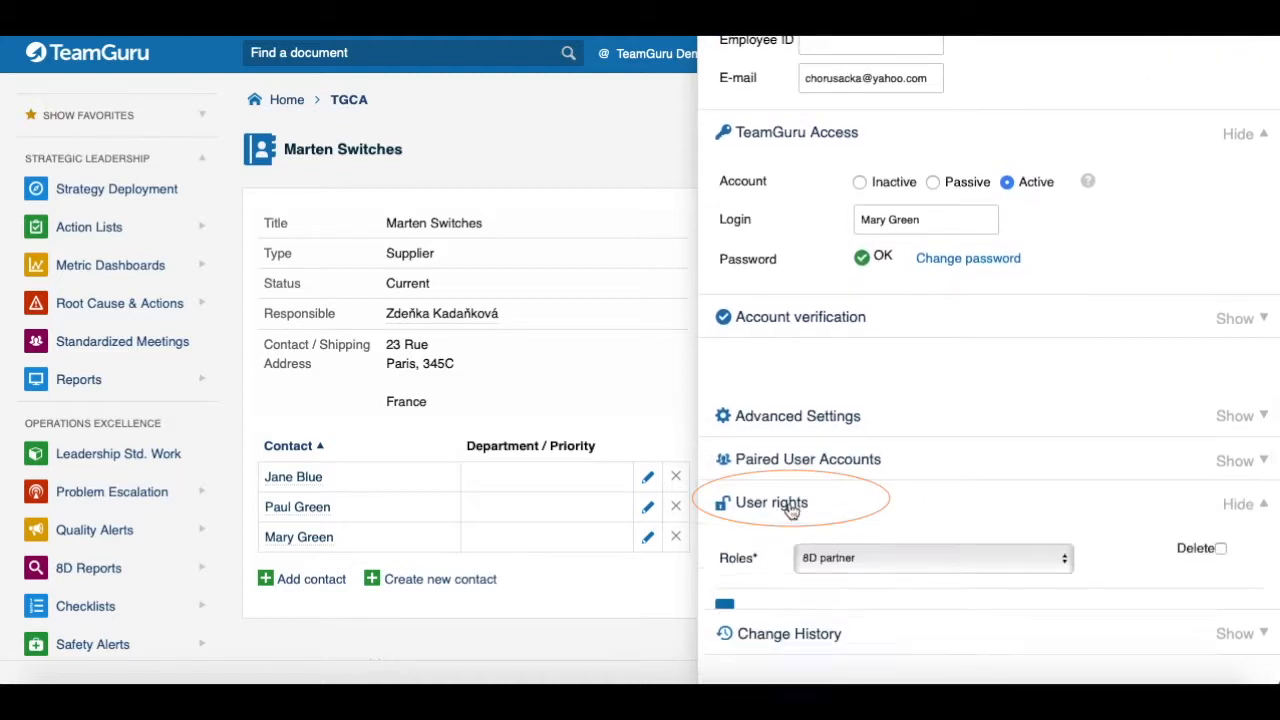
scroll(984, 477, down, 3)
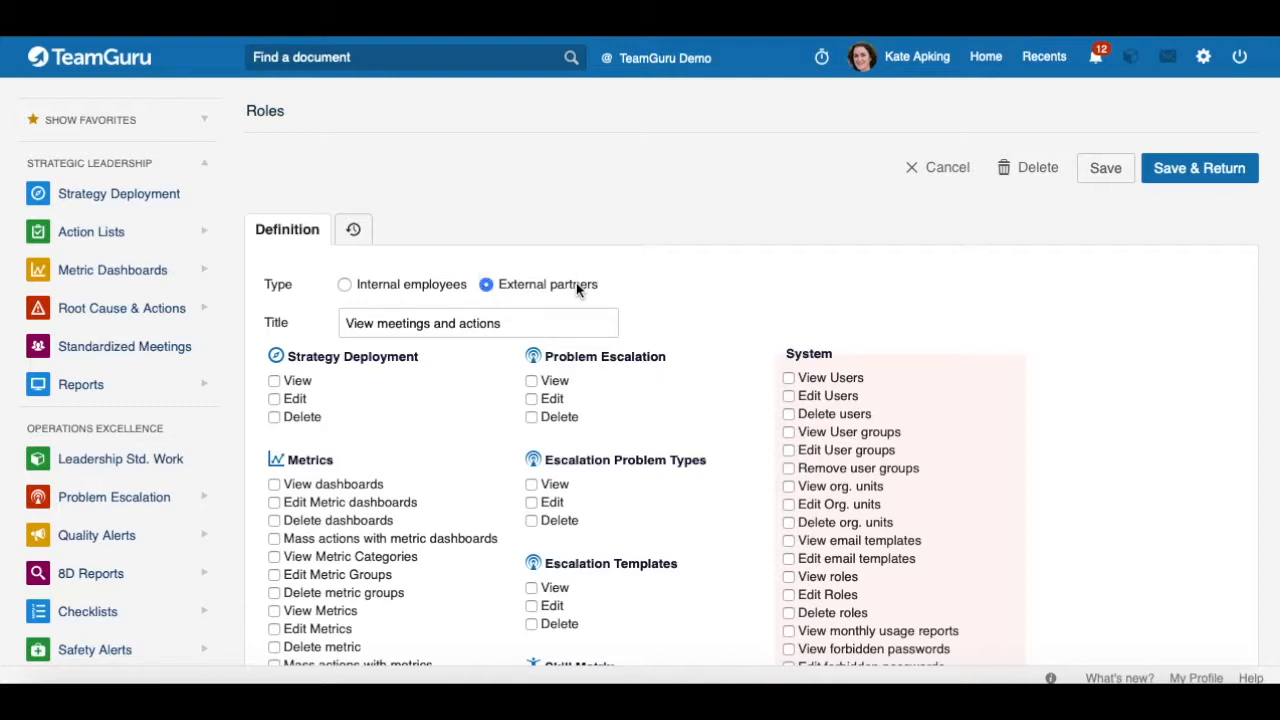
Examine the permissions of the external partner role "View meetings and actions"
scroll(377, 388, down, 8)
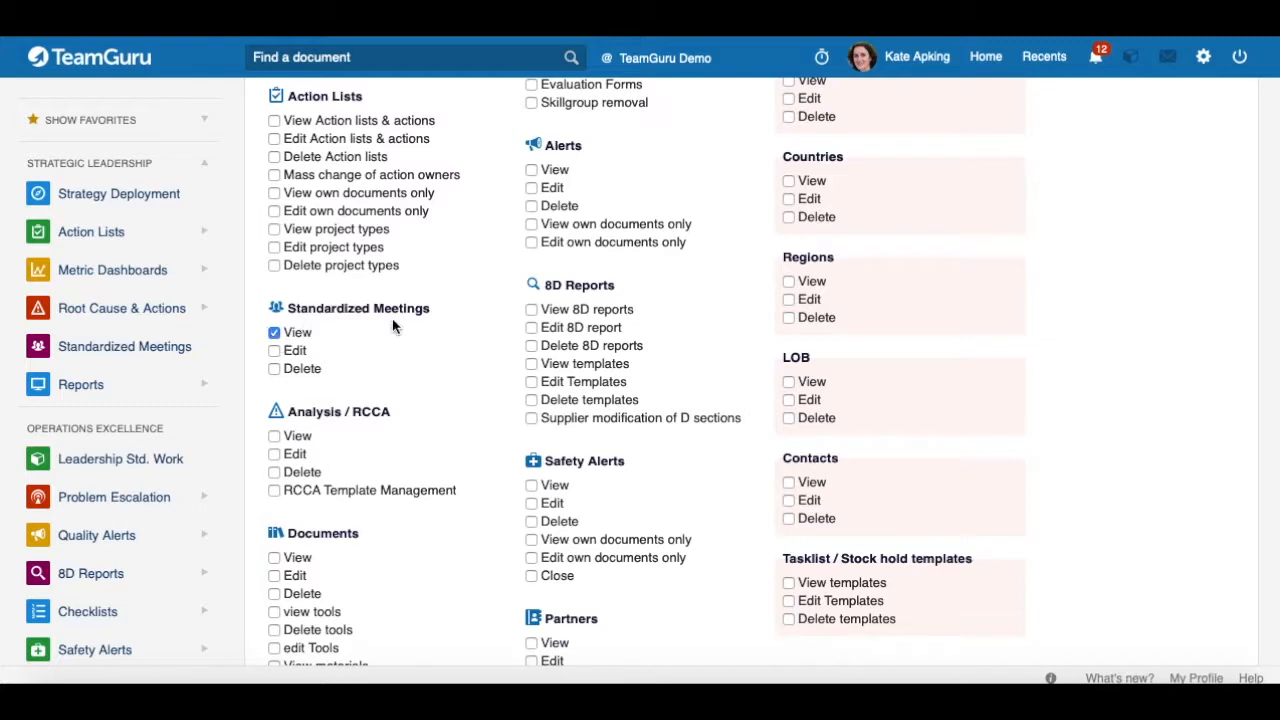
scroll(1053, 341, up, 8)
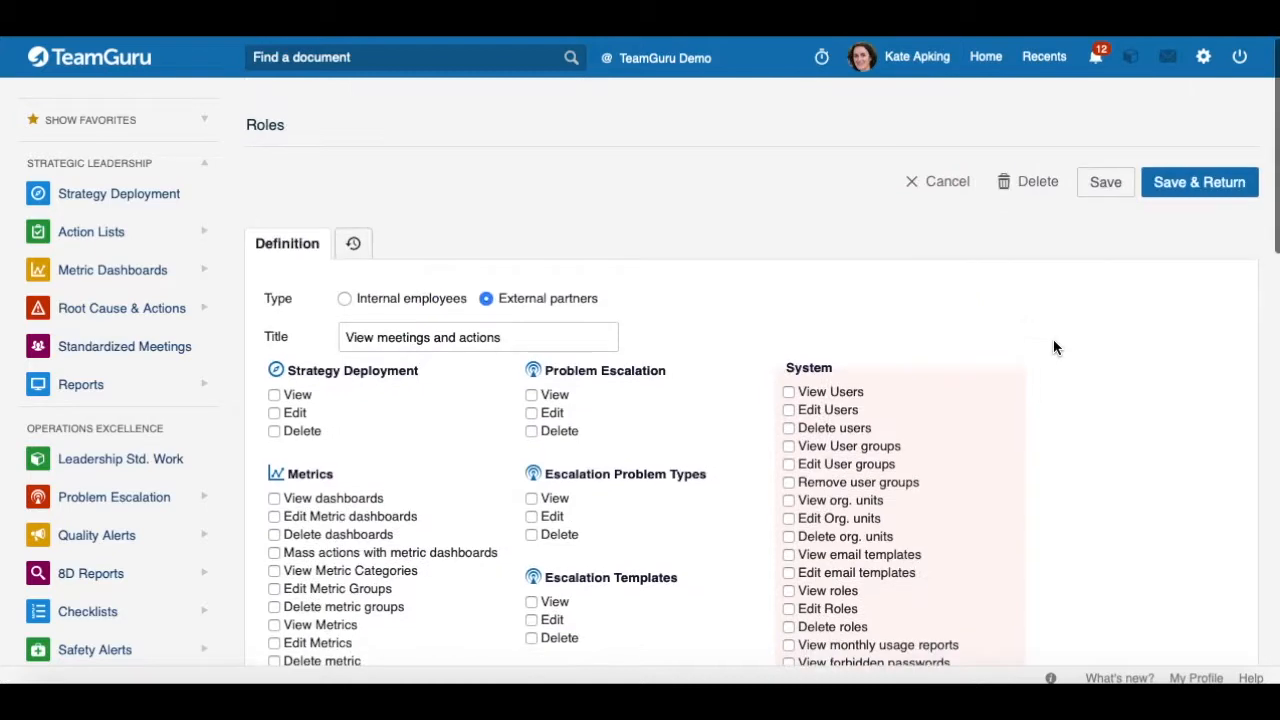
Save the open role, add the "View meetings and actions" role to the third Marten Switches contact, and save the contact
click(1199, 168)
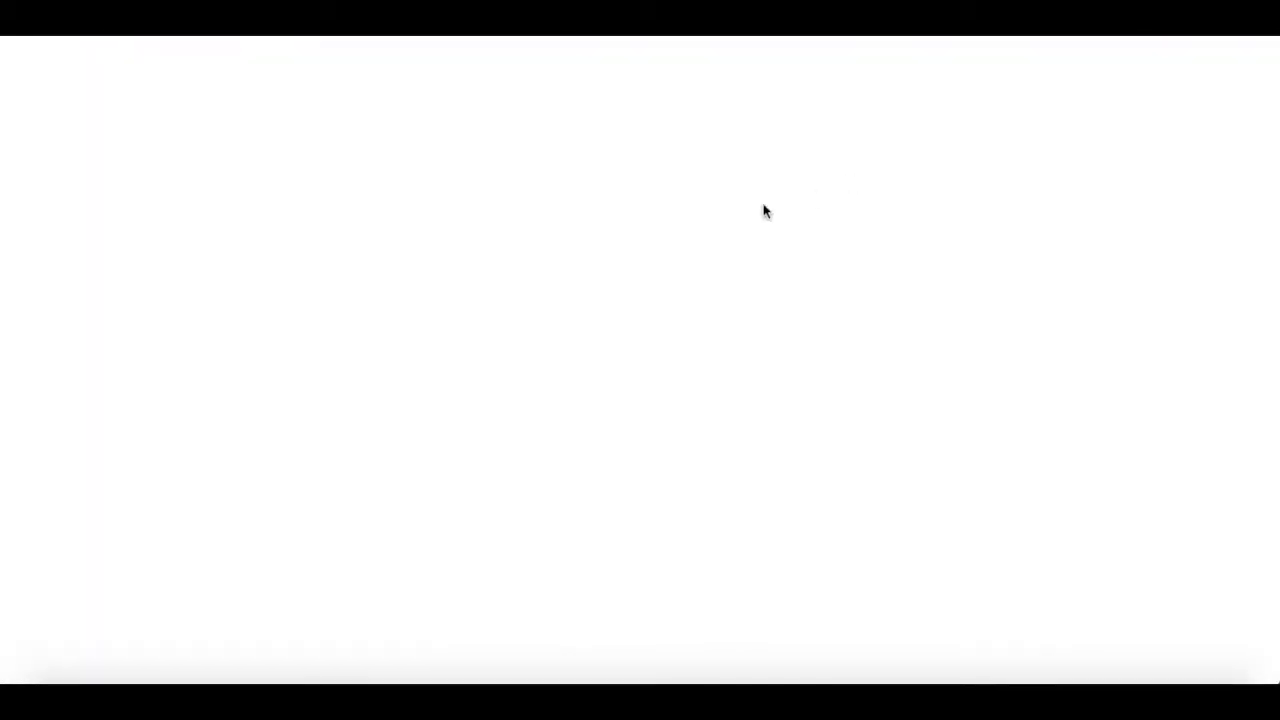
key(ctrl+Up)
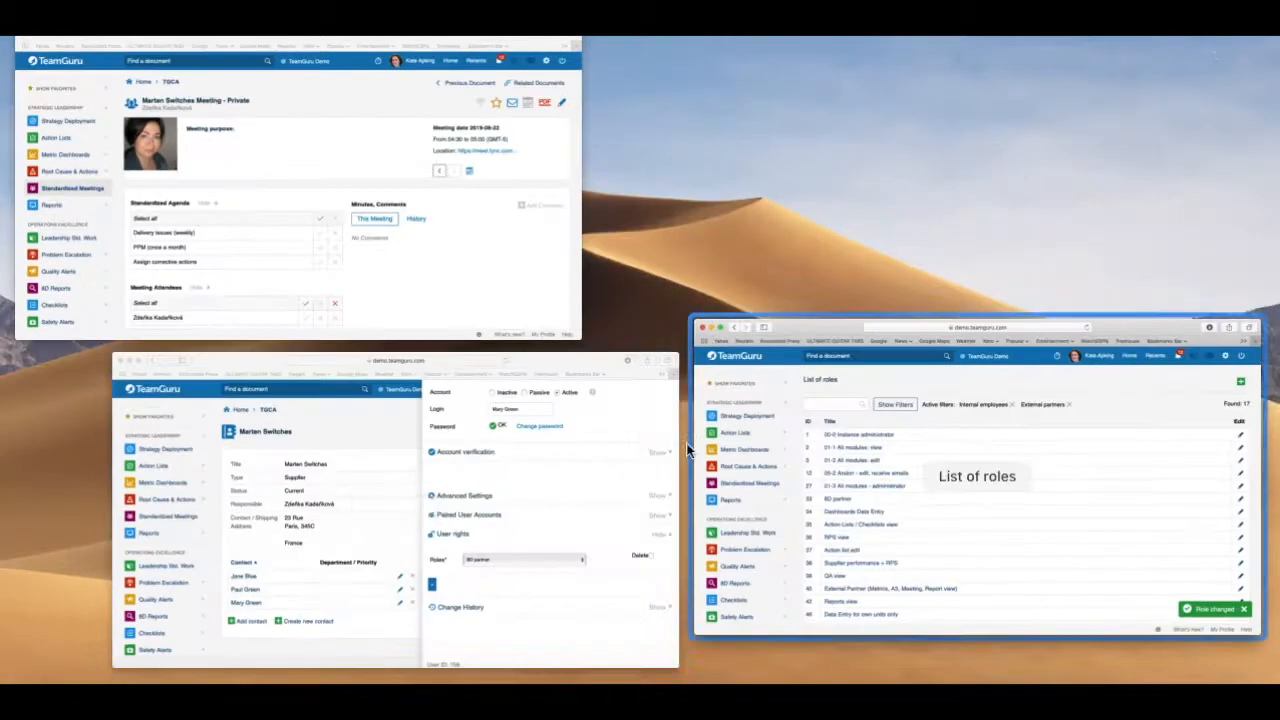
click(597, 503)
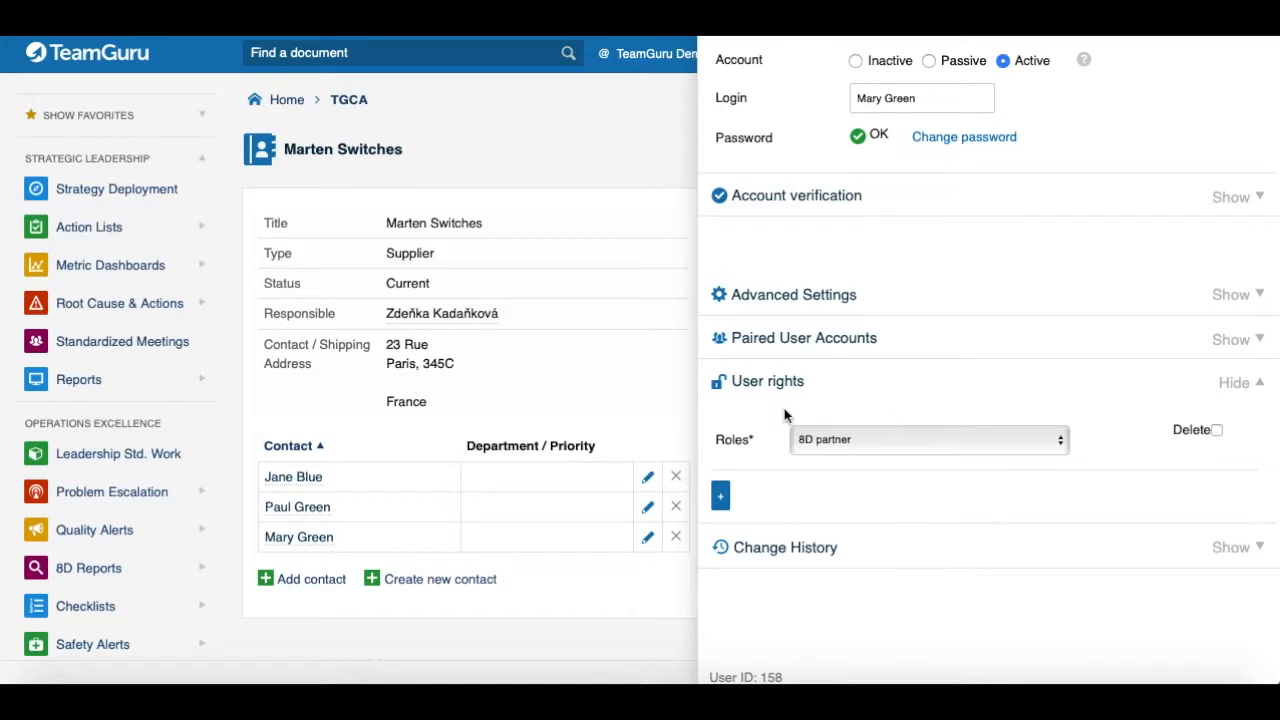
click(720, 498)
click(845, 499)
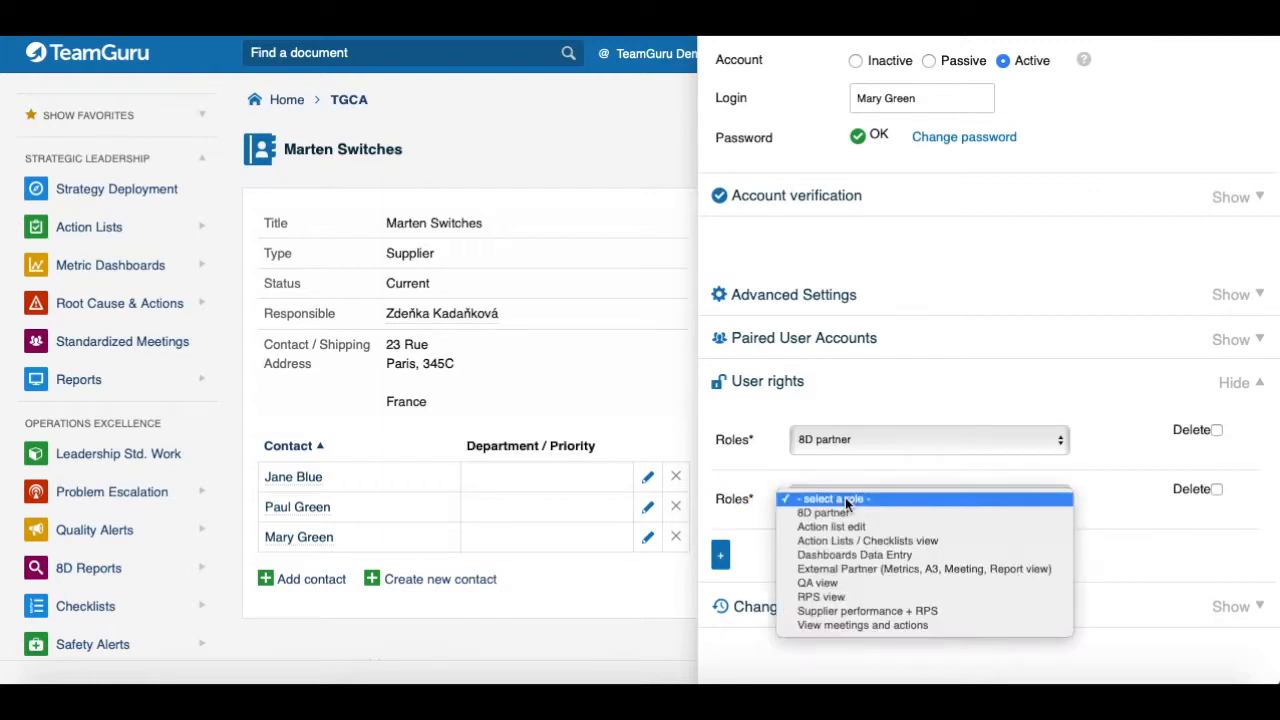
click(861, 626)
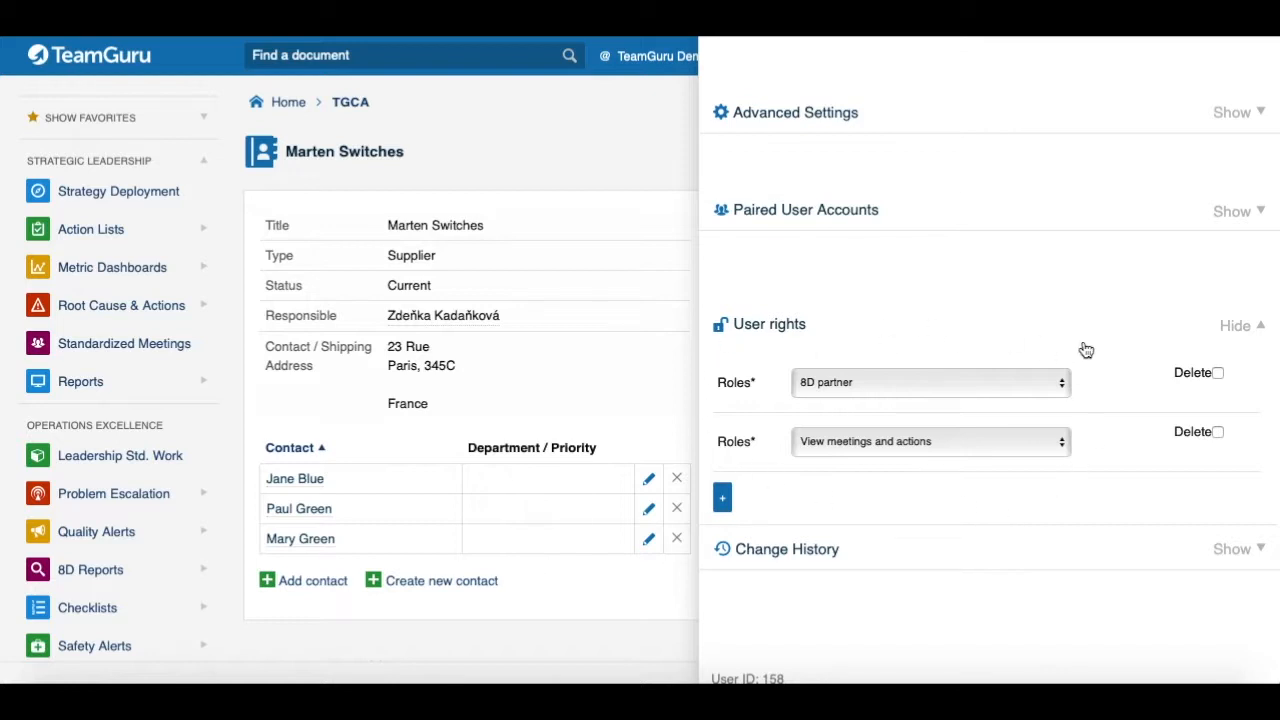
scroll(1083, 348, up, 10)
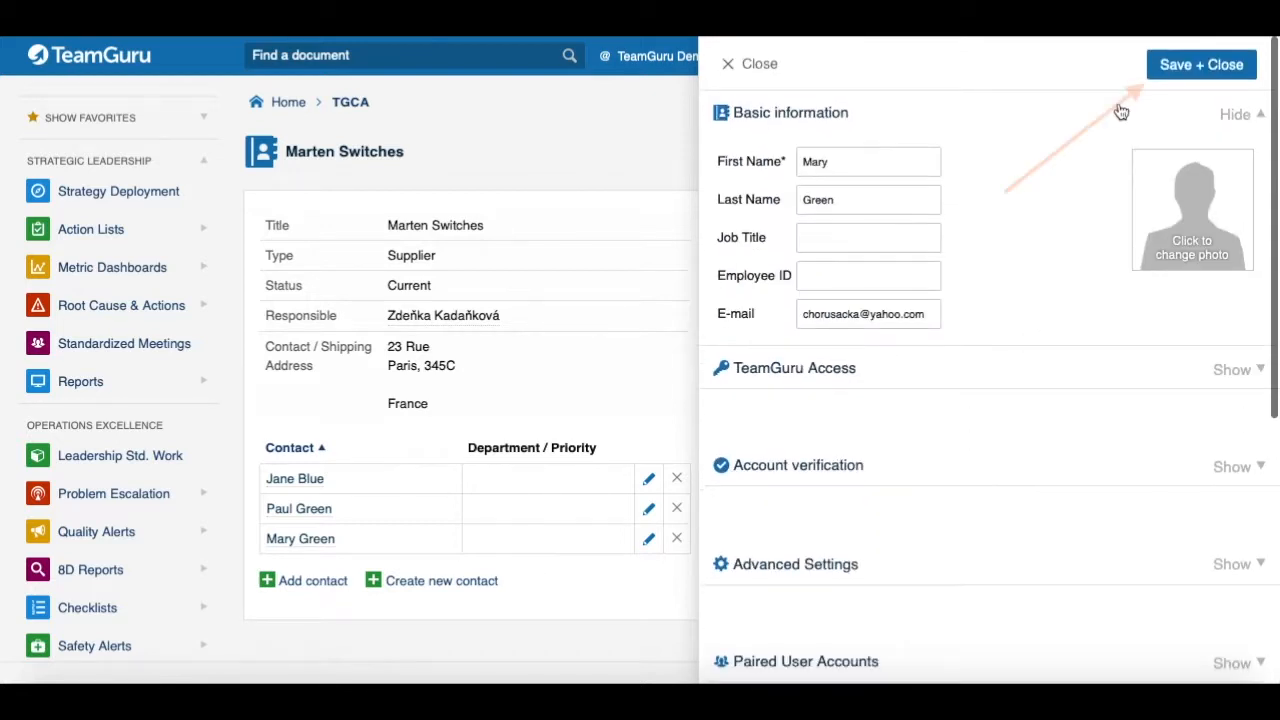
click(1192, 70)
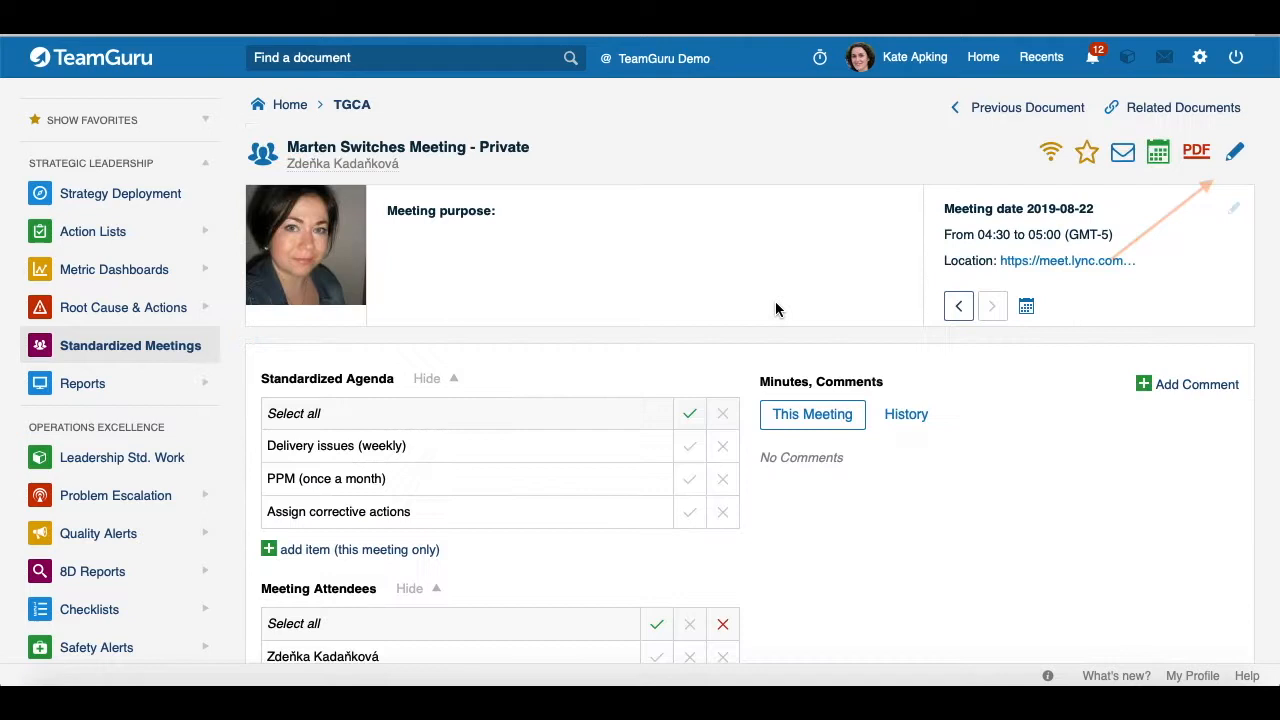
Share the meeting "Marten Switches Meeting - Private" externally with the partner Marten Switches
click(1240, 156)
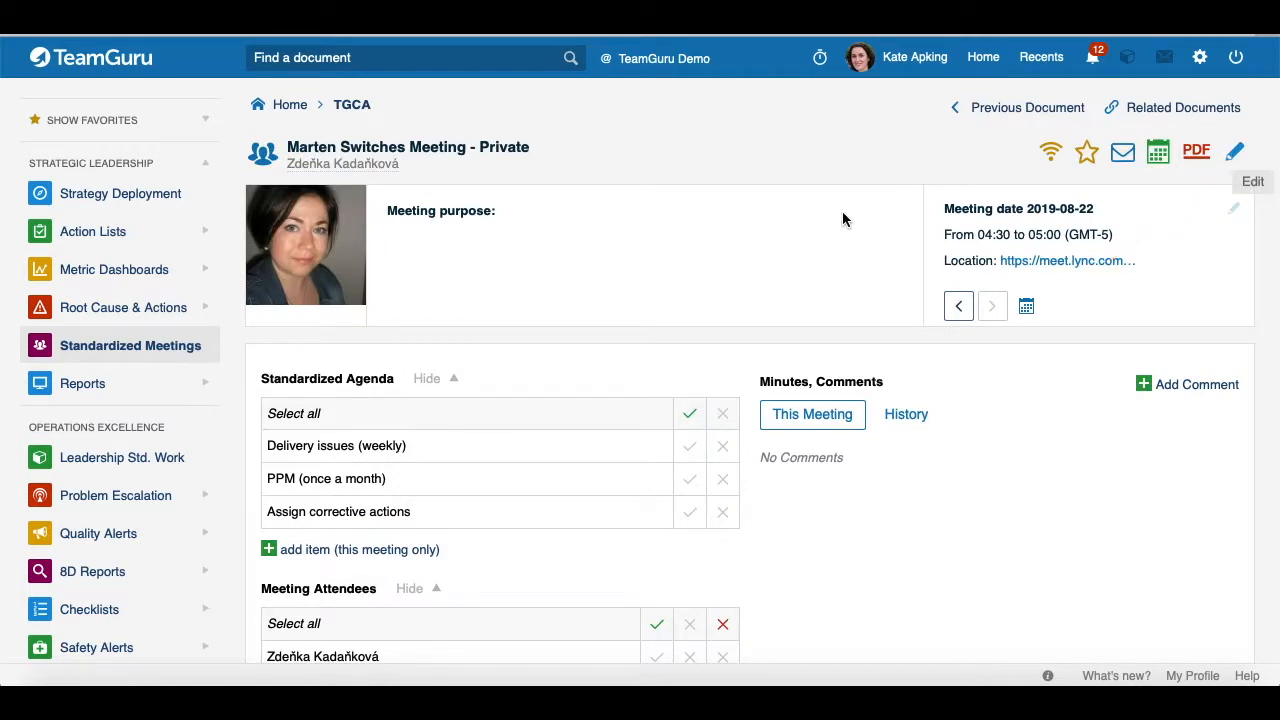
scroll(771, 297, down, 5)
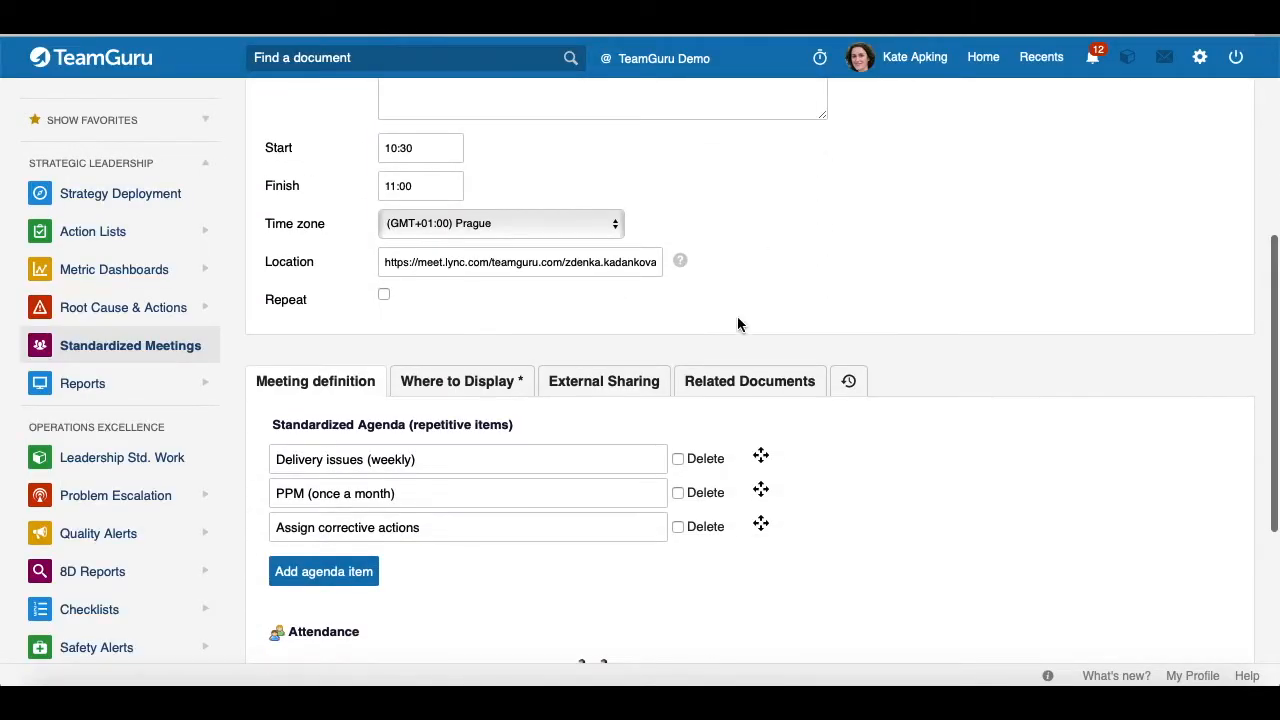
click(607, 388)
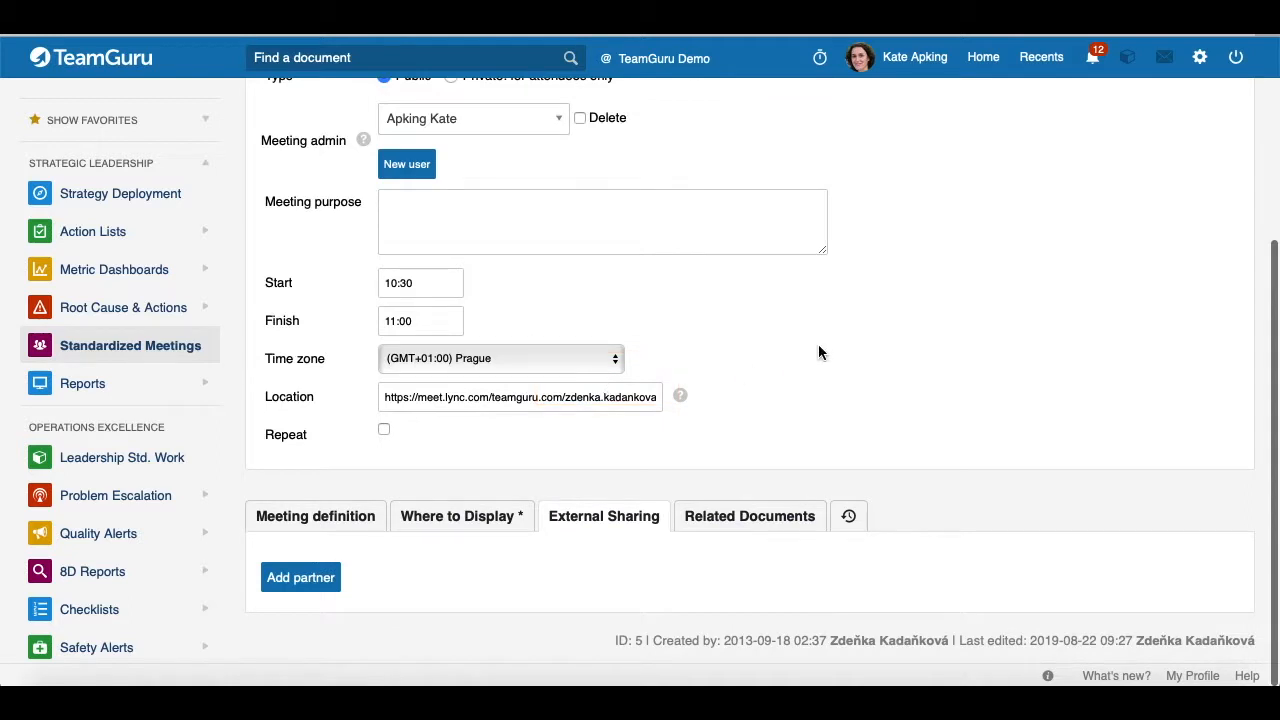
click(297, 584)
click(311, 580)
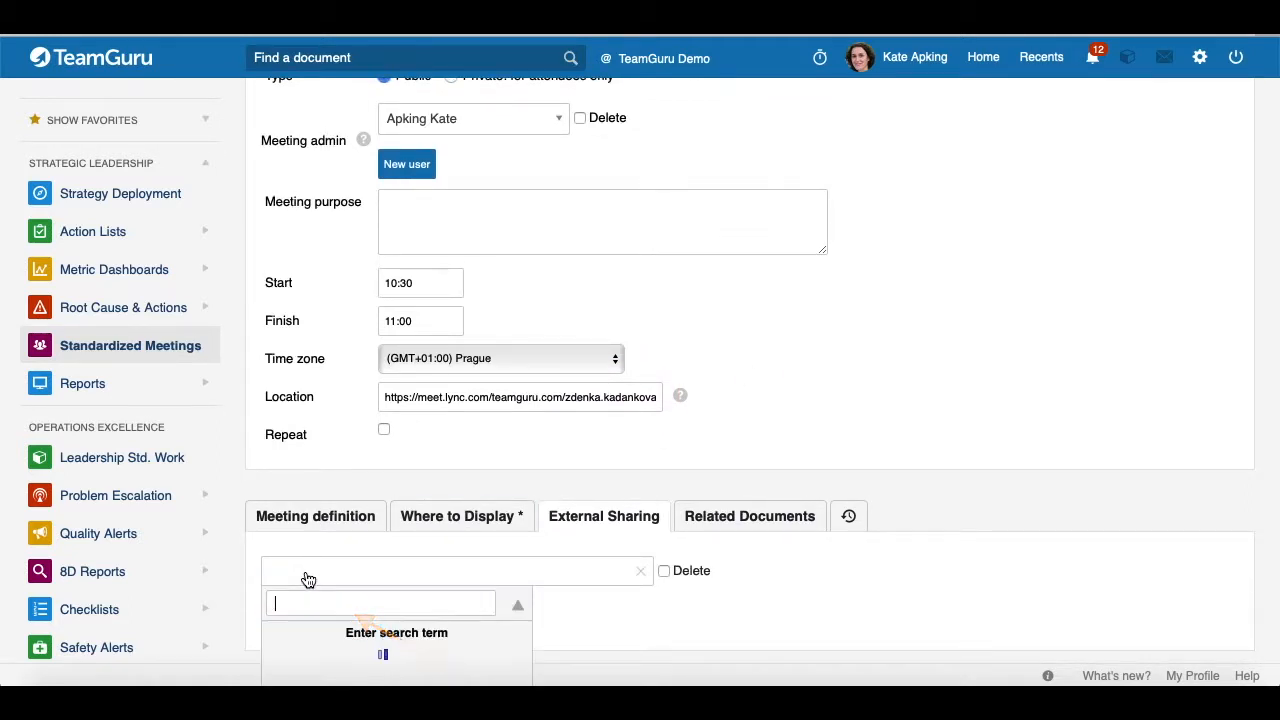
text(Marten sw)
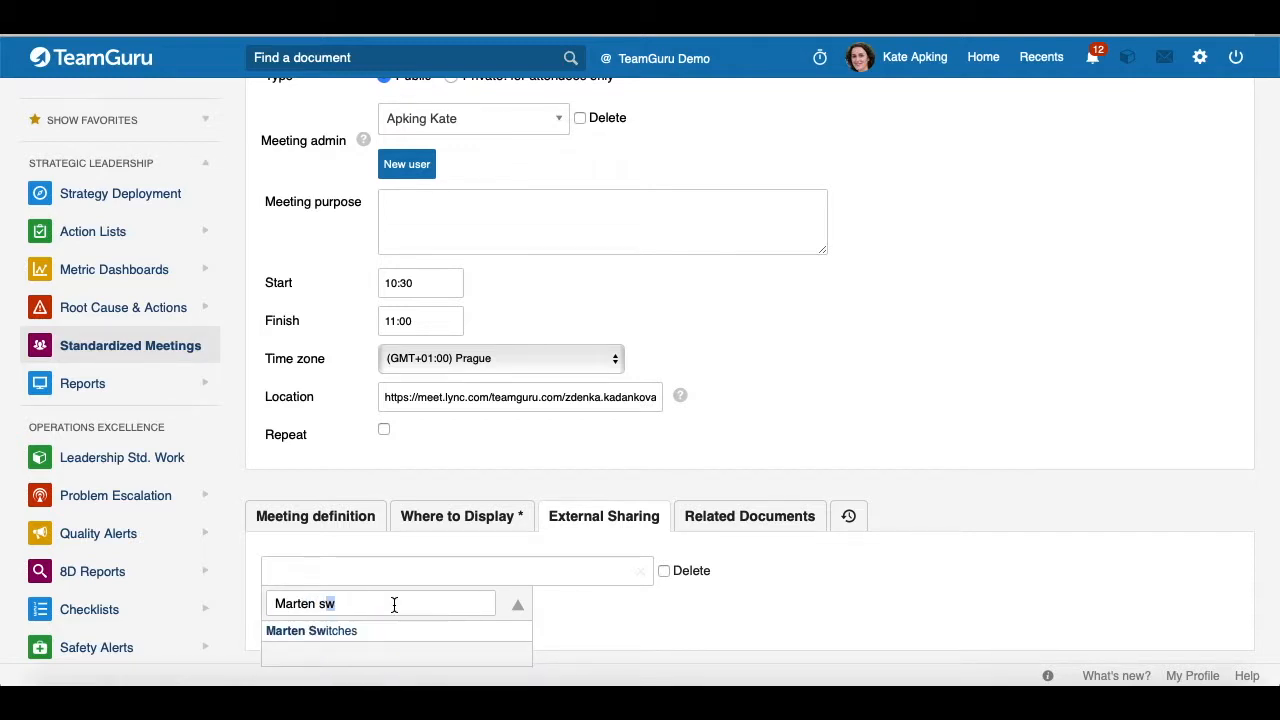
click(334, 632)
scroll(1046, 630, up, 5)
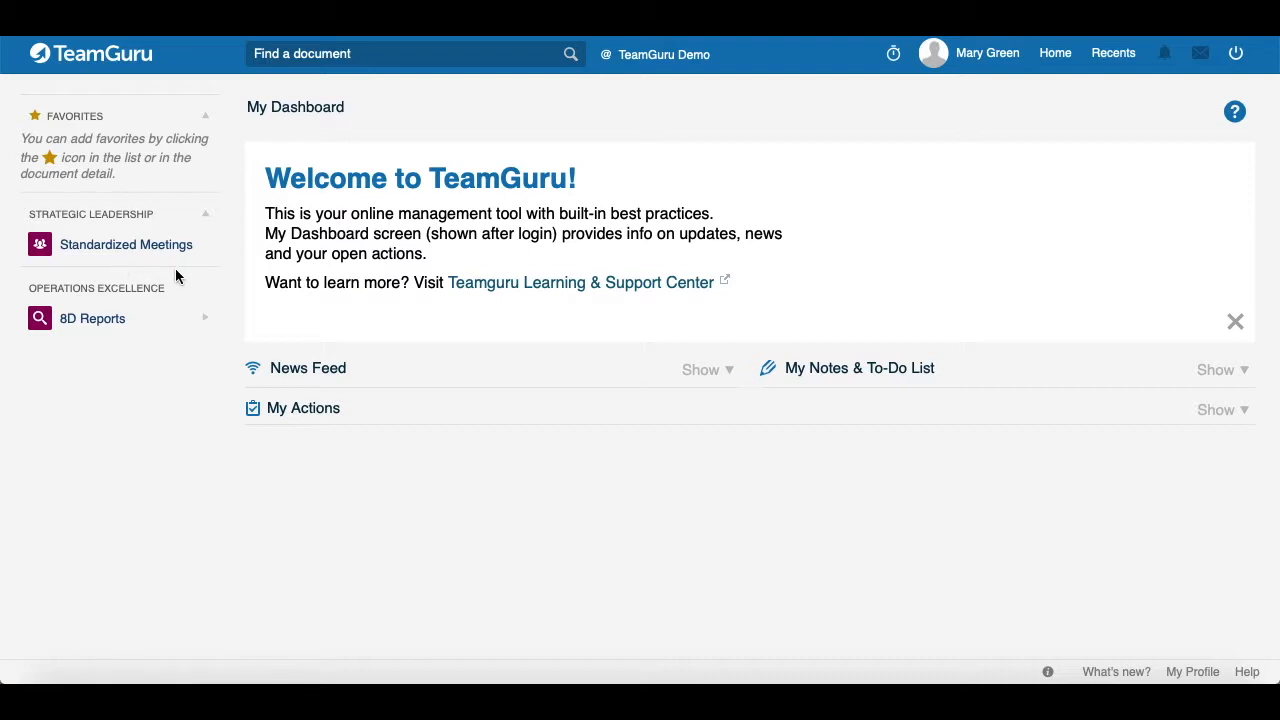
Open the standardized meetings from the external partner contact's account
click(115, 253)
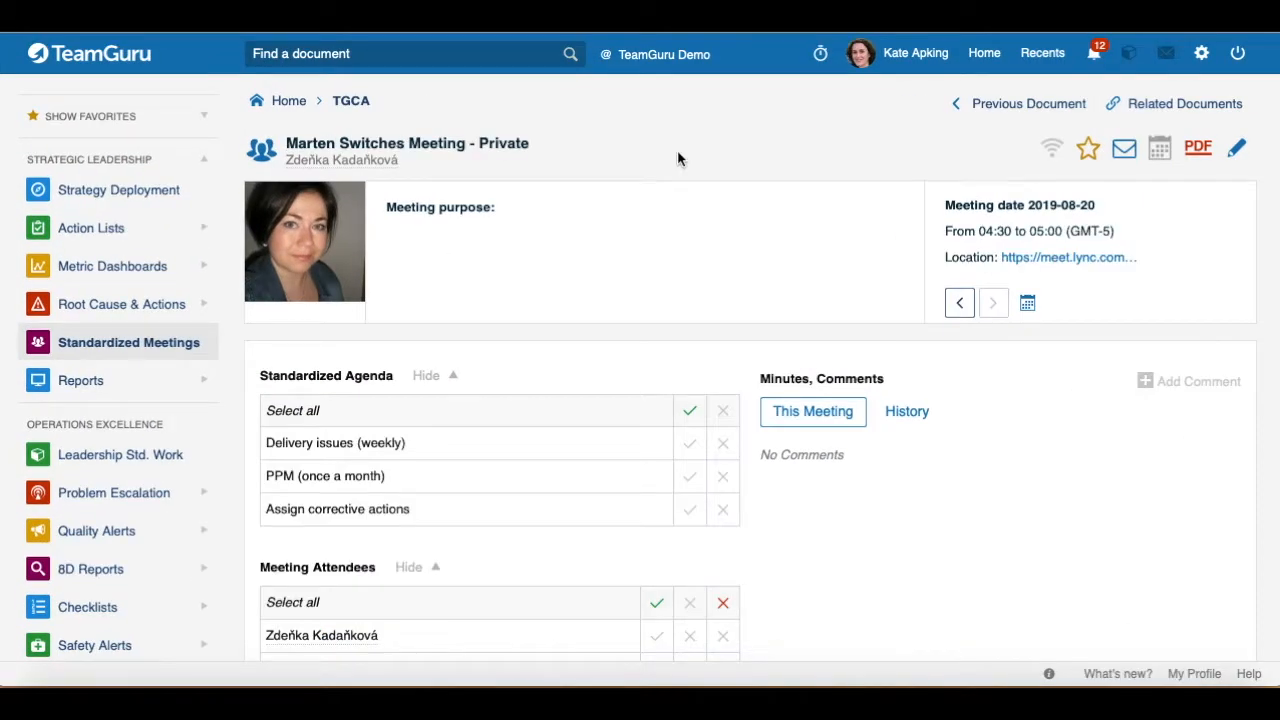
Open the Marten Switches partner record and review its contacts, Department / Priority column and related documents
scroll(120, 222, down, 5)
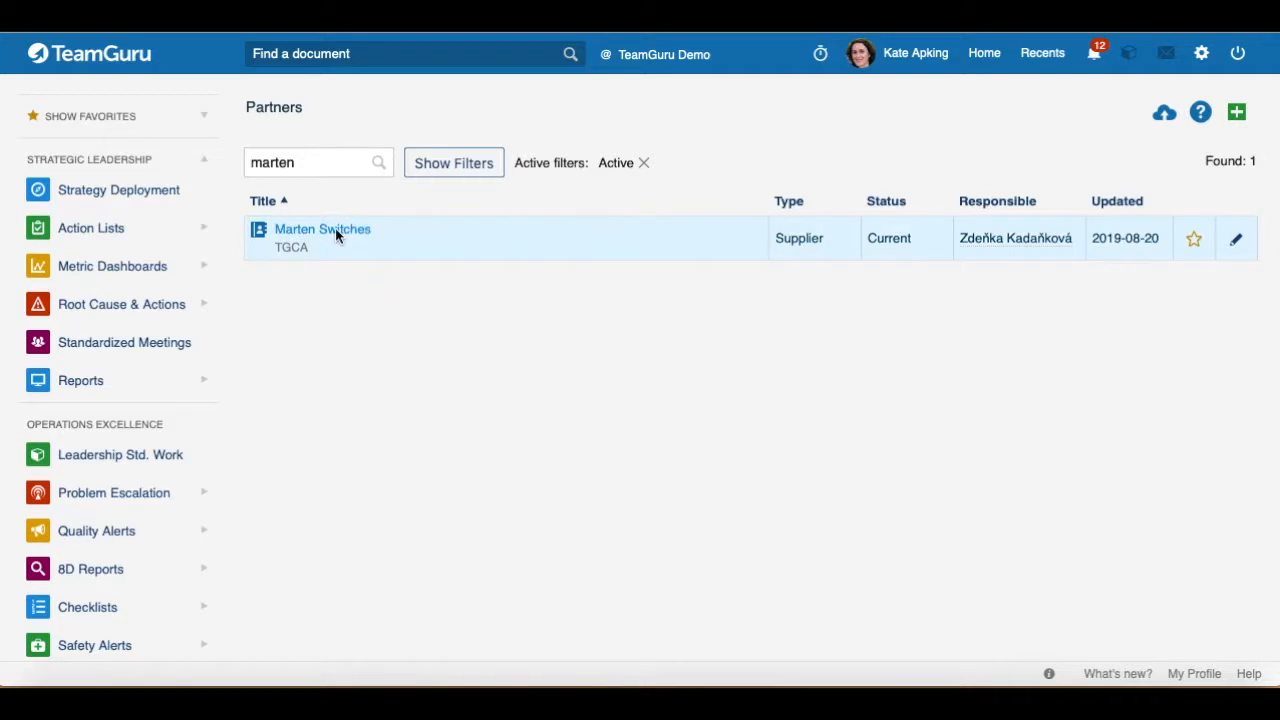
click(630, 218)
scroll(533, 374, down, 3)
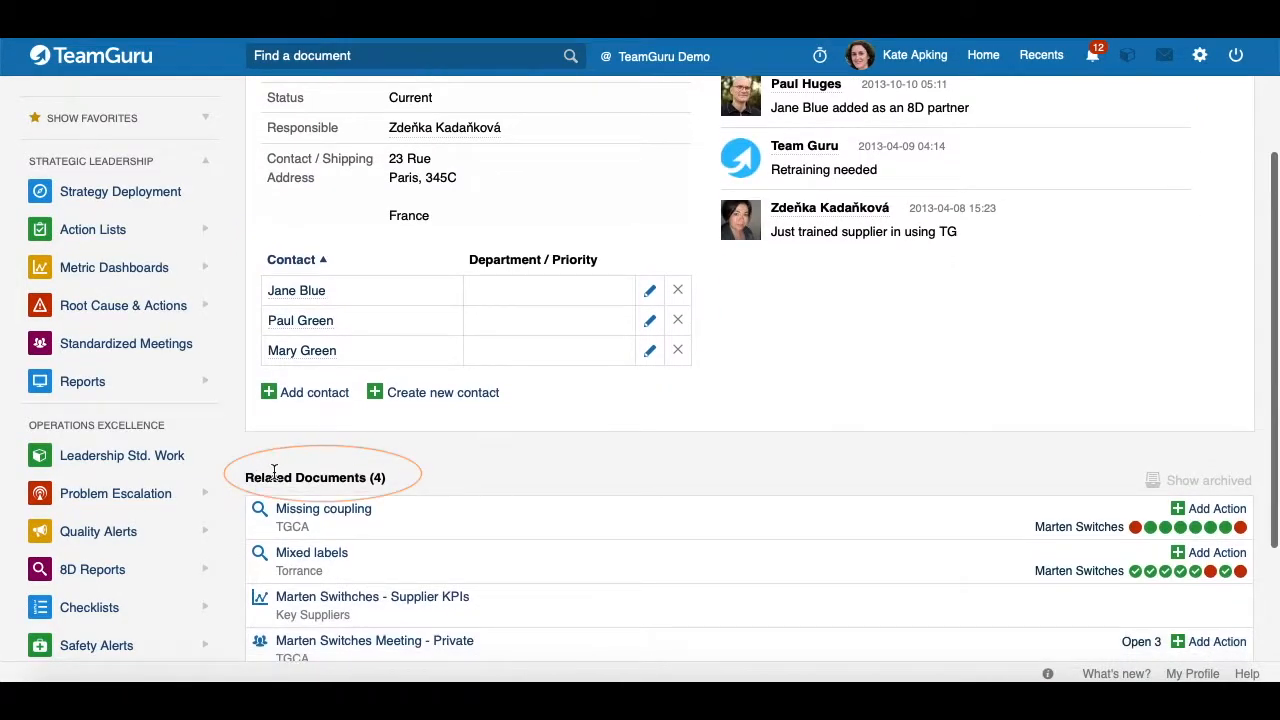
scroll(523, 429, up, 1)
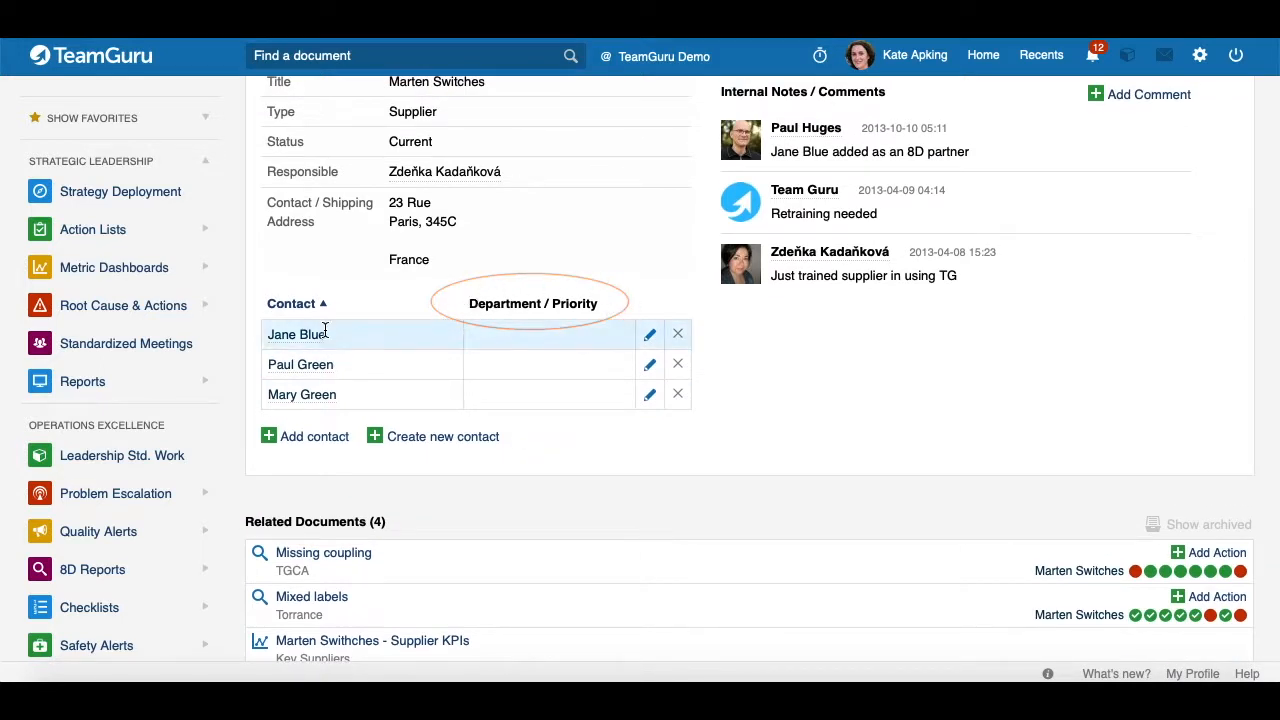
scroll(499, 474, up, 3)
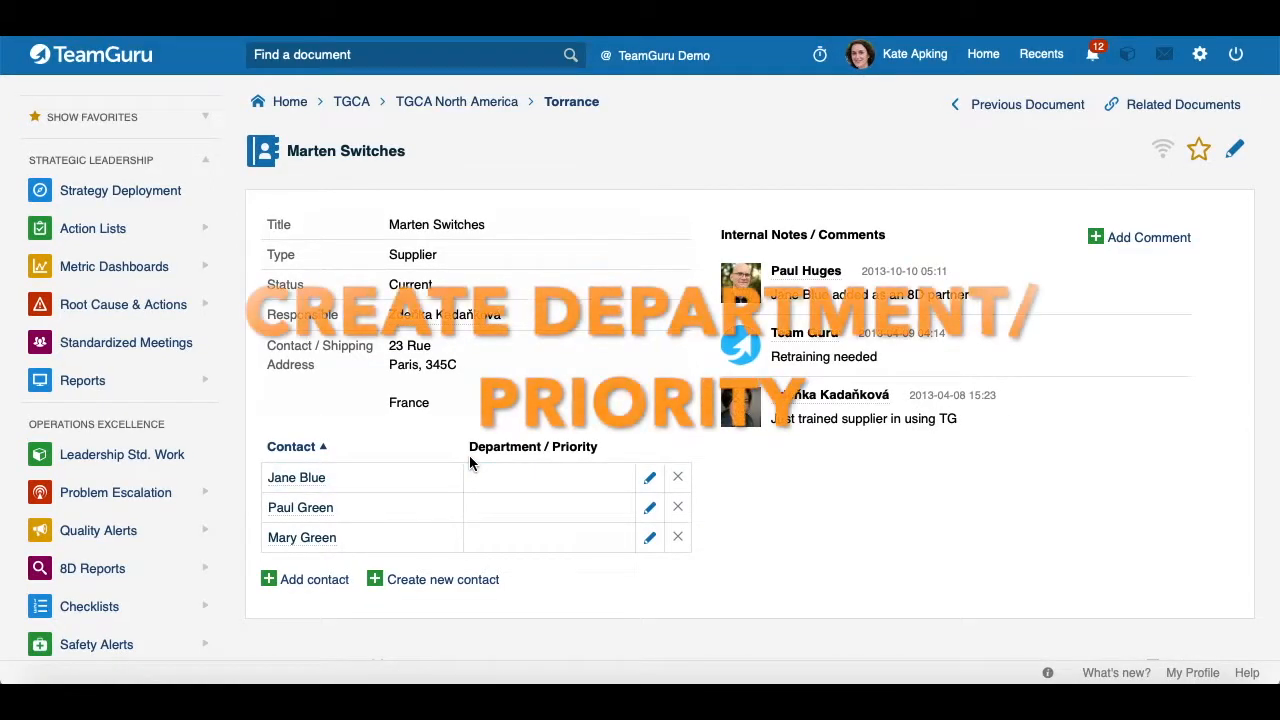
Open the list of departments defined for partners
scroll(88, 528, down, 5)
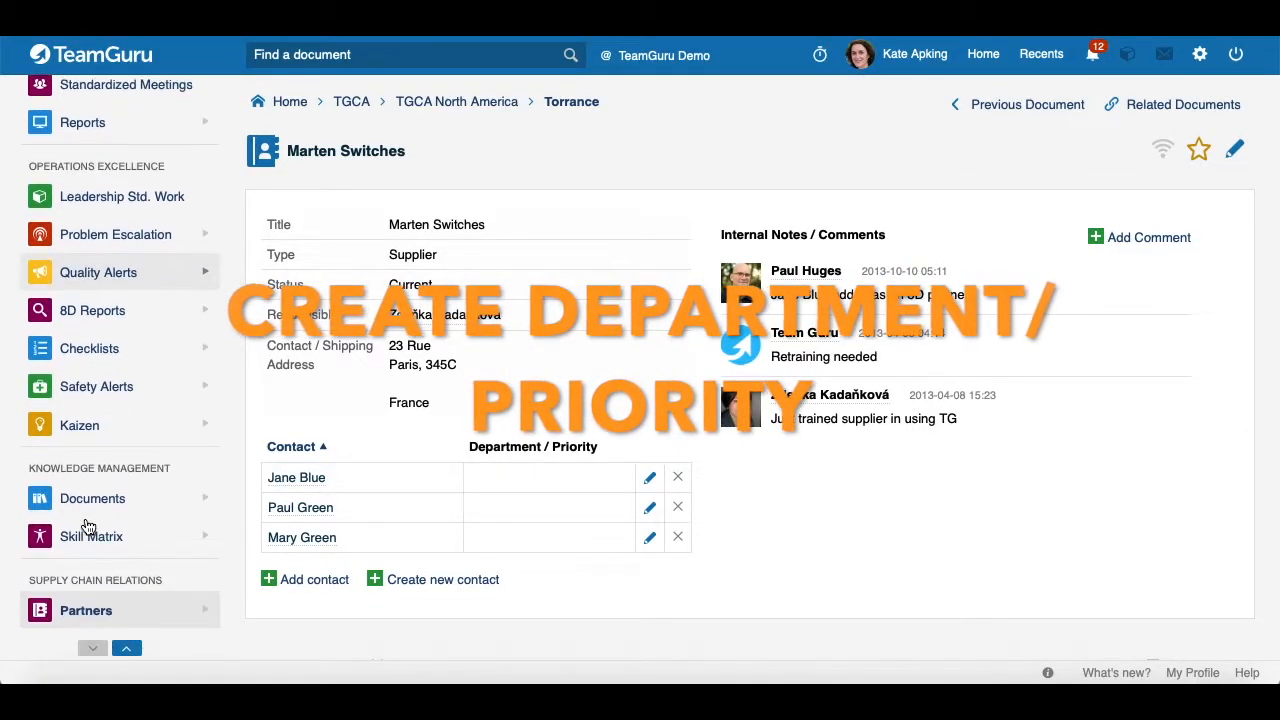
click(205, 618)
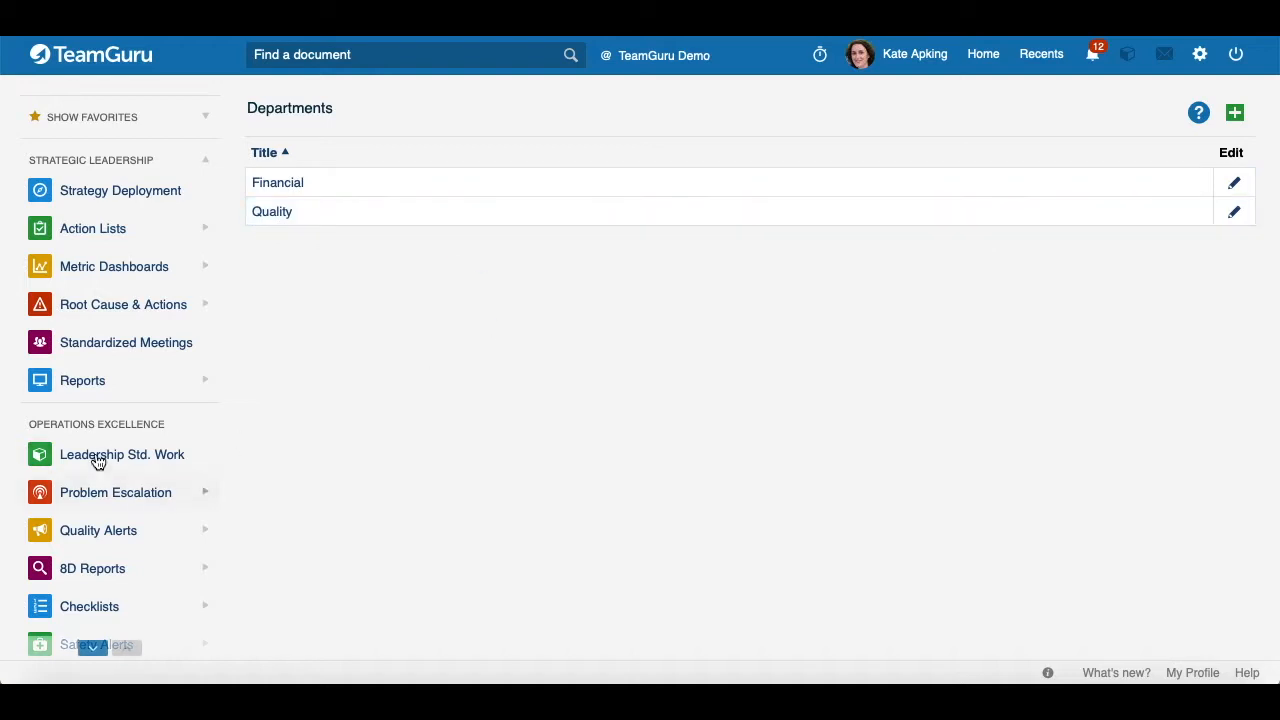
Assign the first Marten Switches contact to the Financial department with Primary priority in the contact's advanced settings
scroll(95, 457, down, 3)
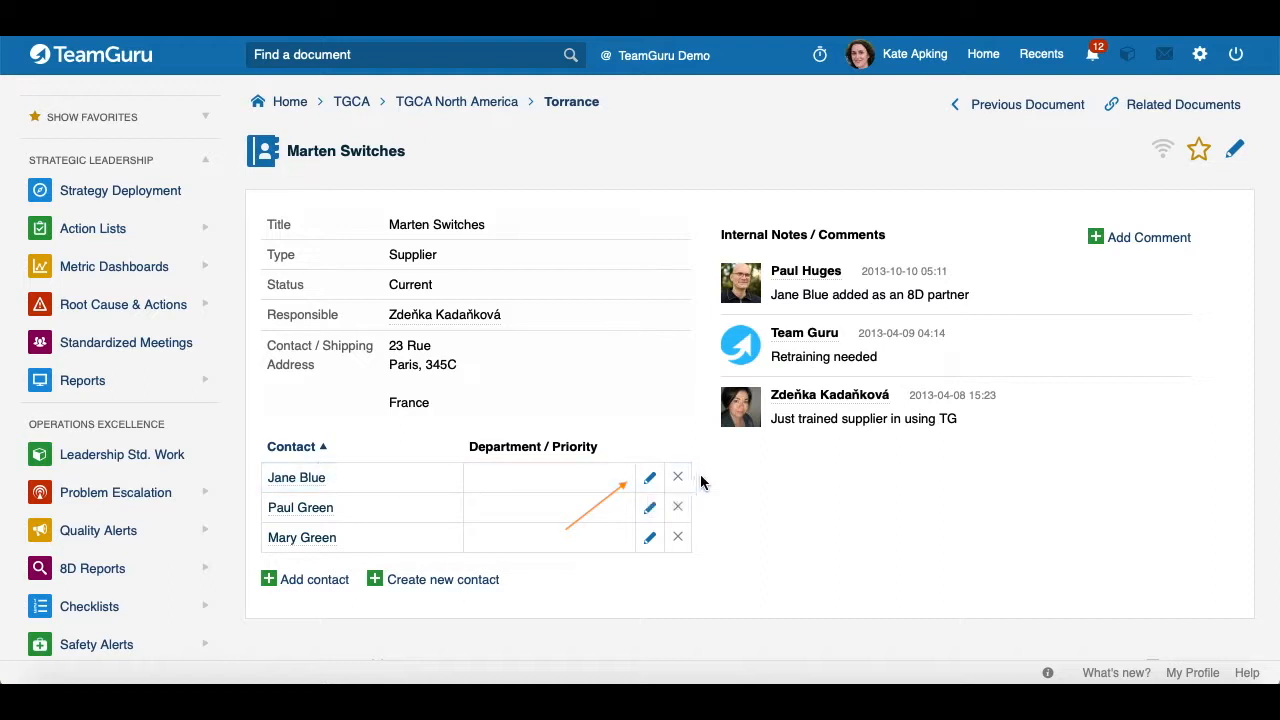
click(650, 480)
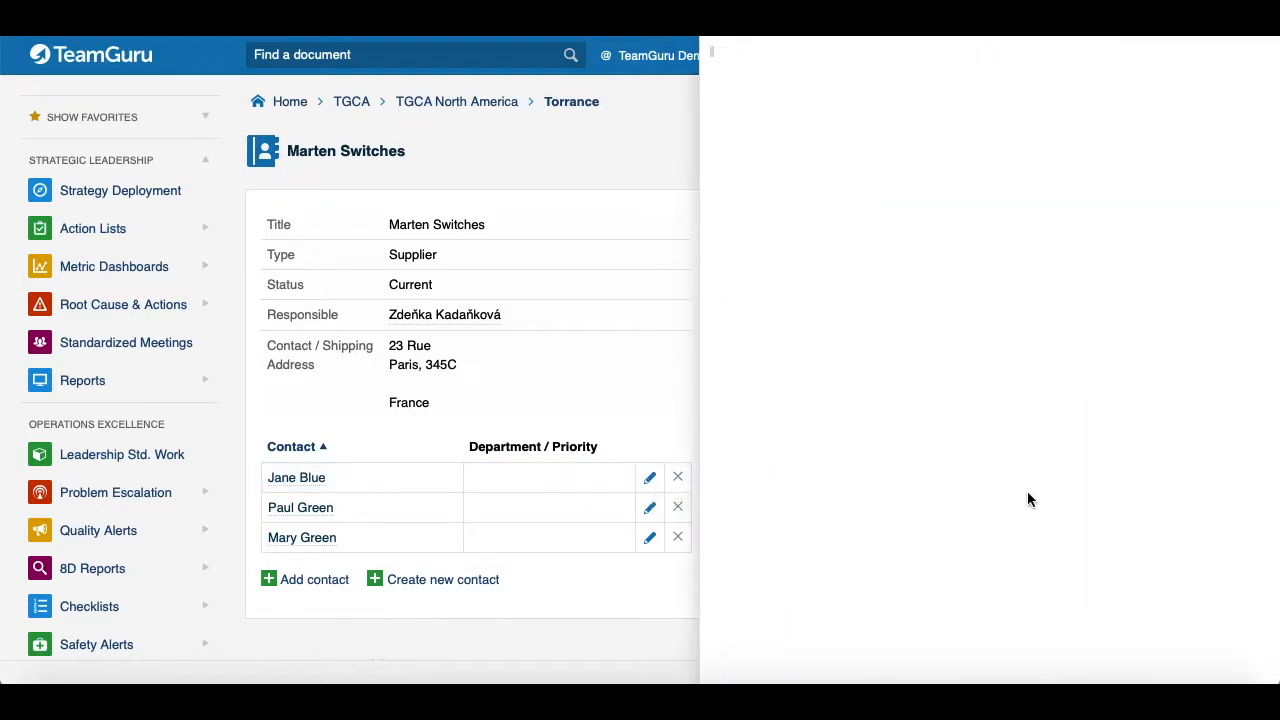
scroll(992, 446, down, 5)
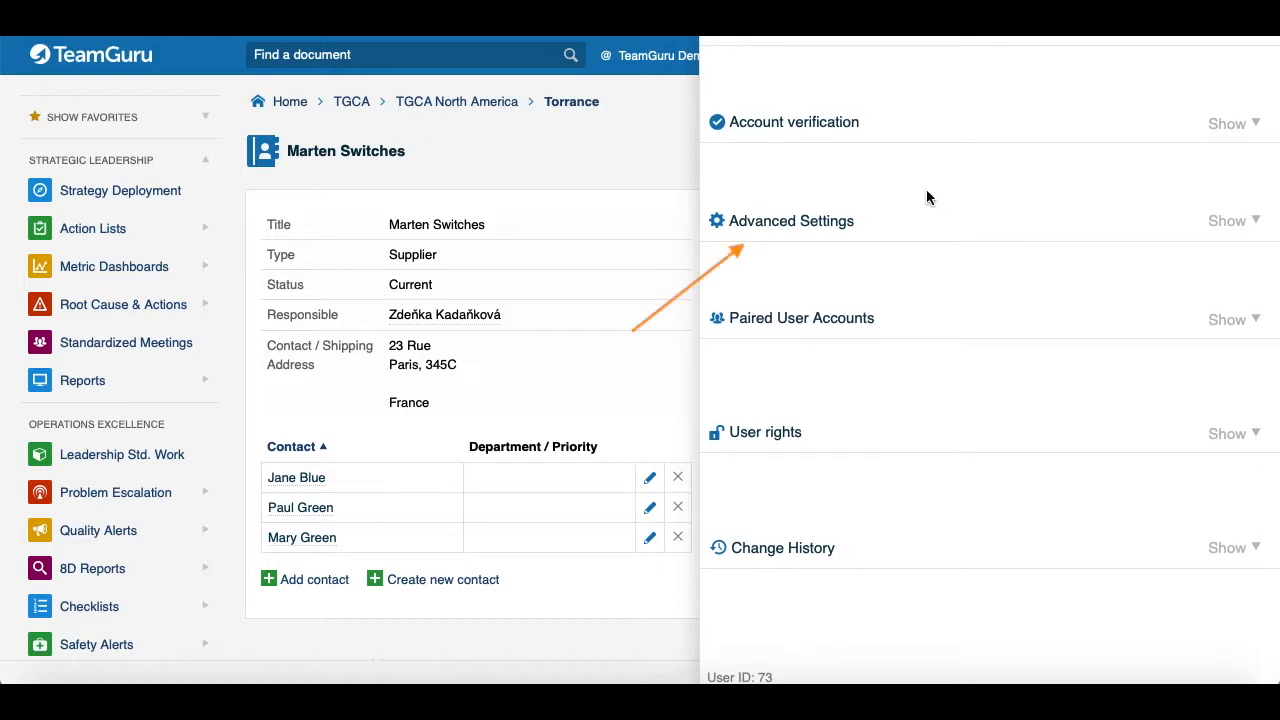
click(1254, 221)
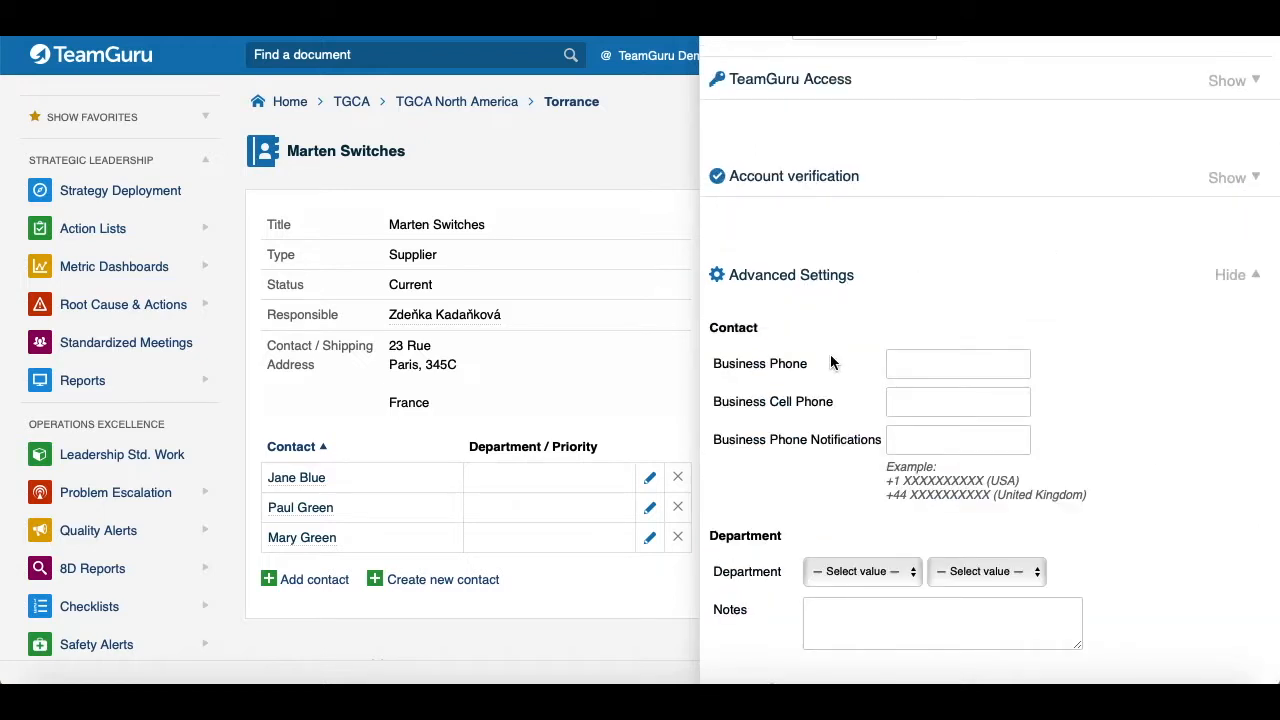
scroll(753, 447, down, 3)
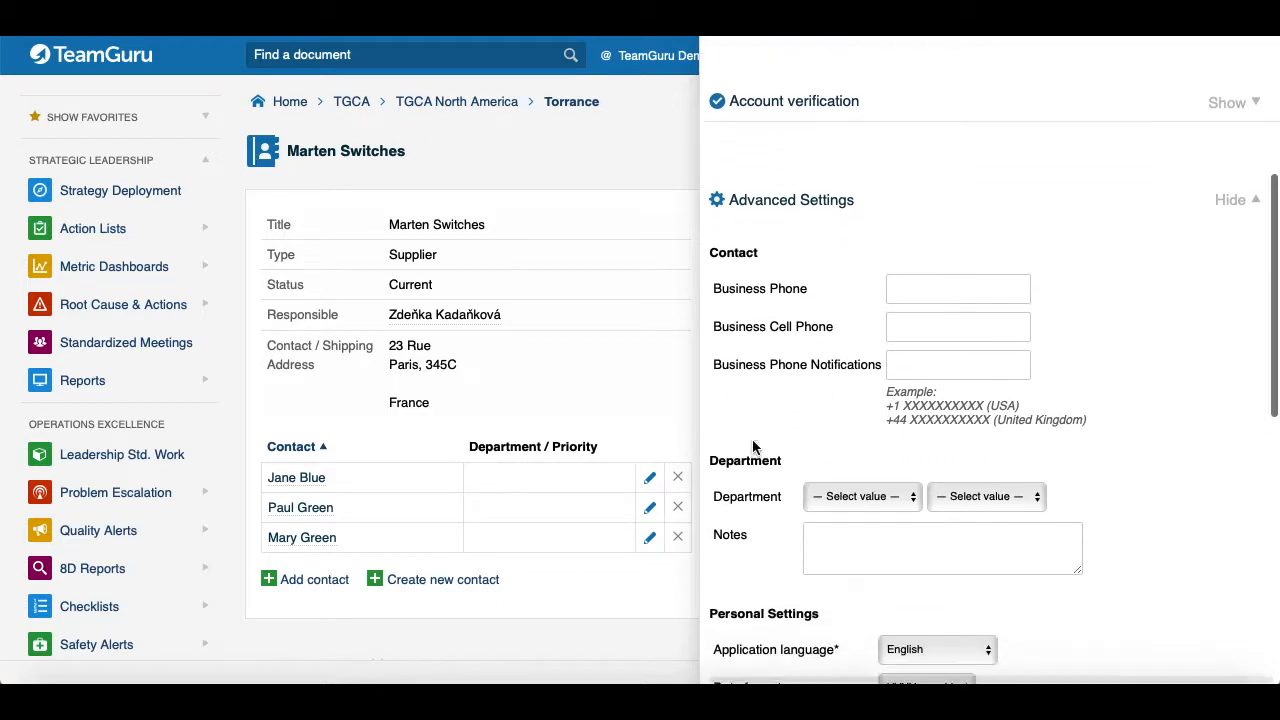
click(863, 465)
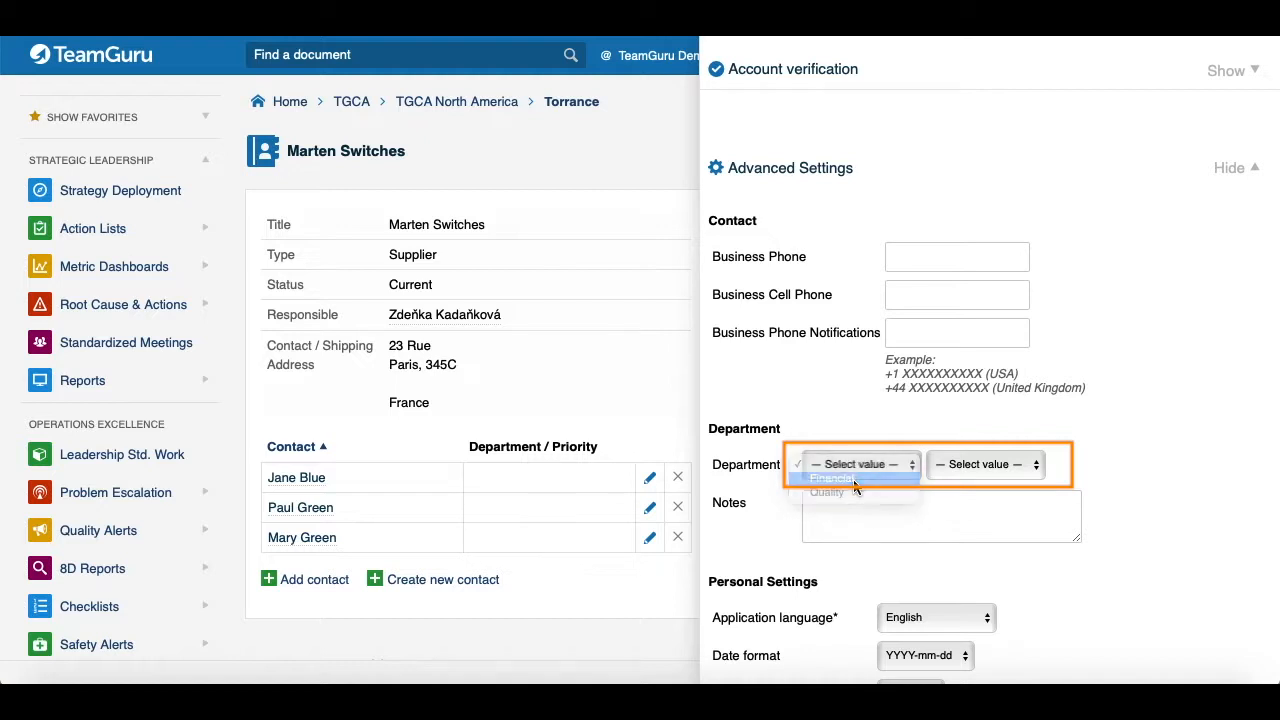
click(852, 479)
click(1036, 468)
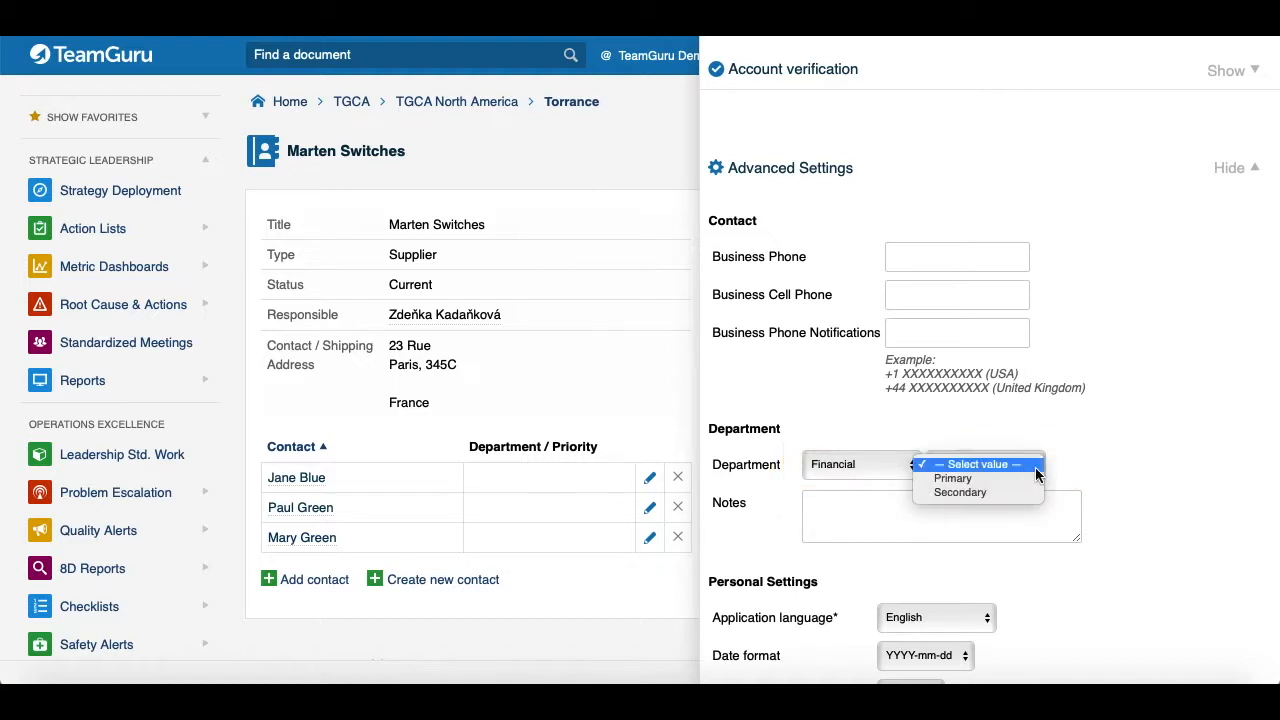
click(975, 479)
Collapse the contact's advanced settings, then save and close the contact
scroll(1099, 455, down, 5)
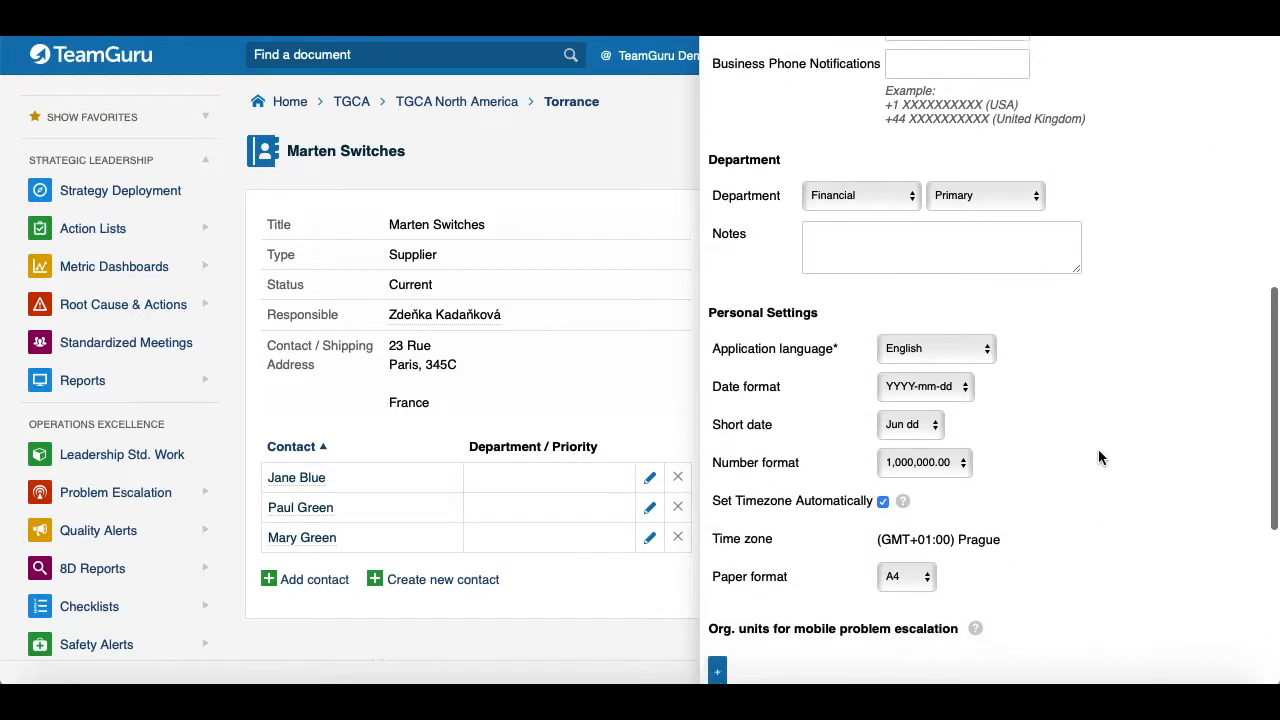
scroll(1098, 457, up, 7)
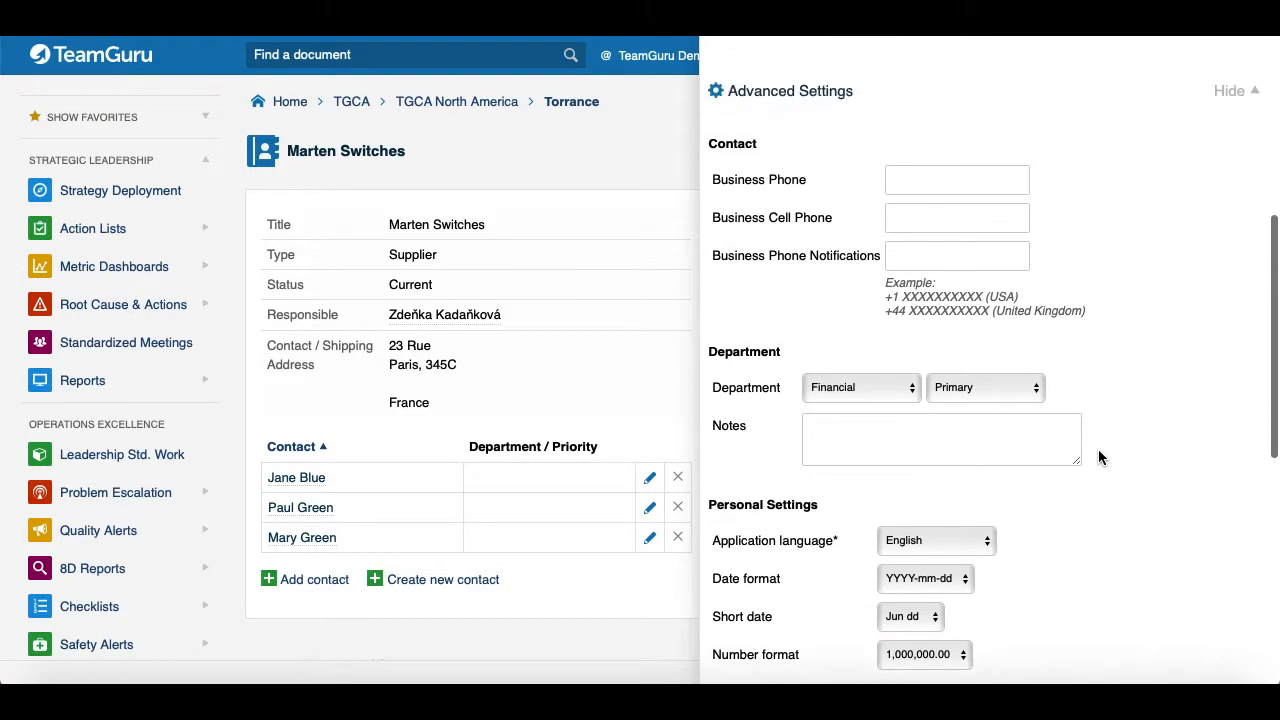
scroll(1098, 457, up, 1)
click(1256, 389)
scroll(980, 437, up, 3)
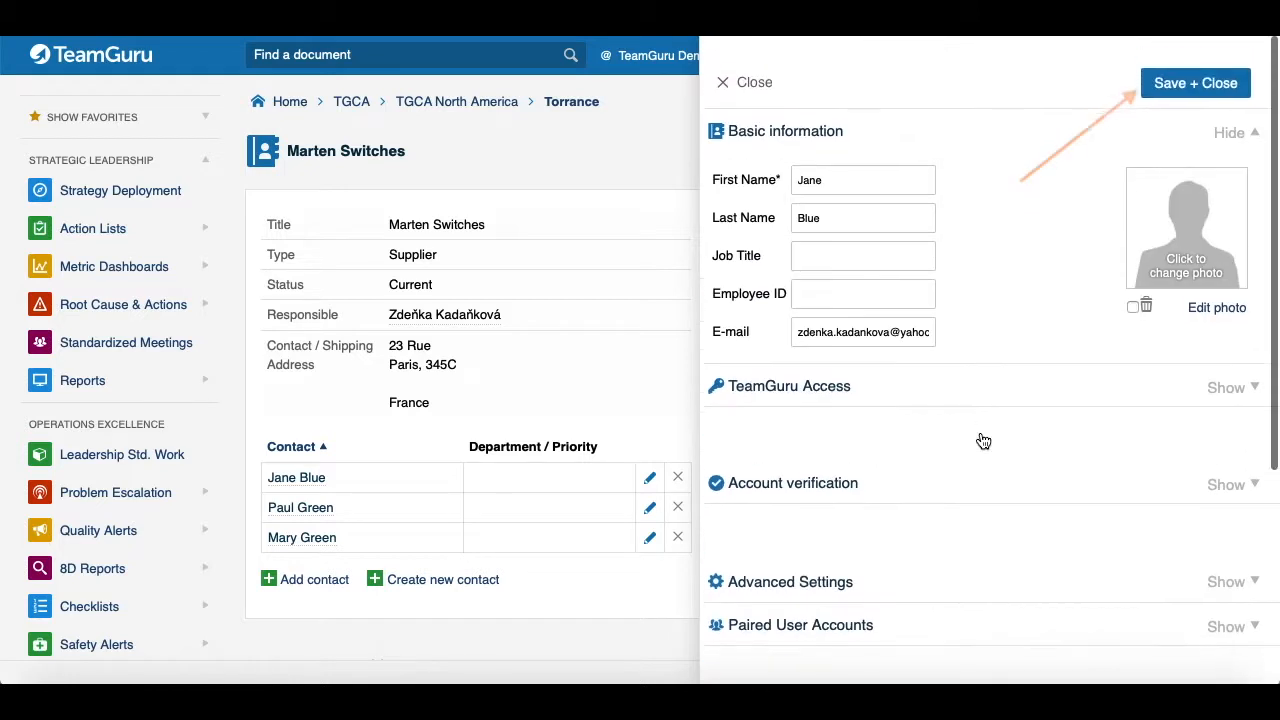
click(1193, 66)
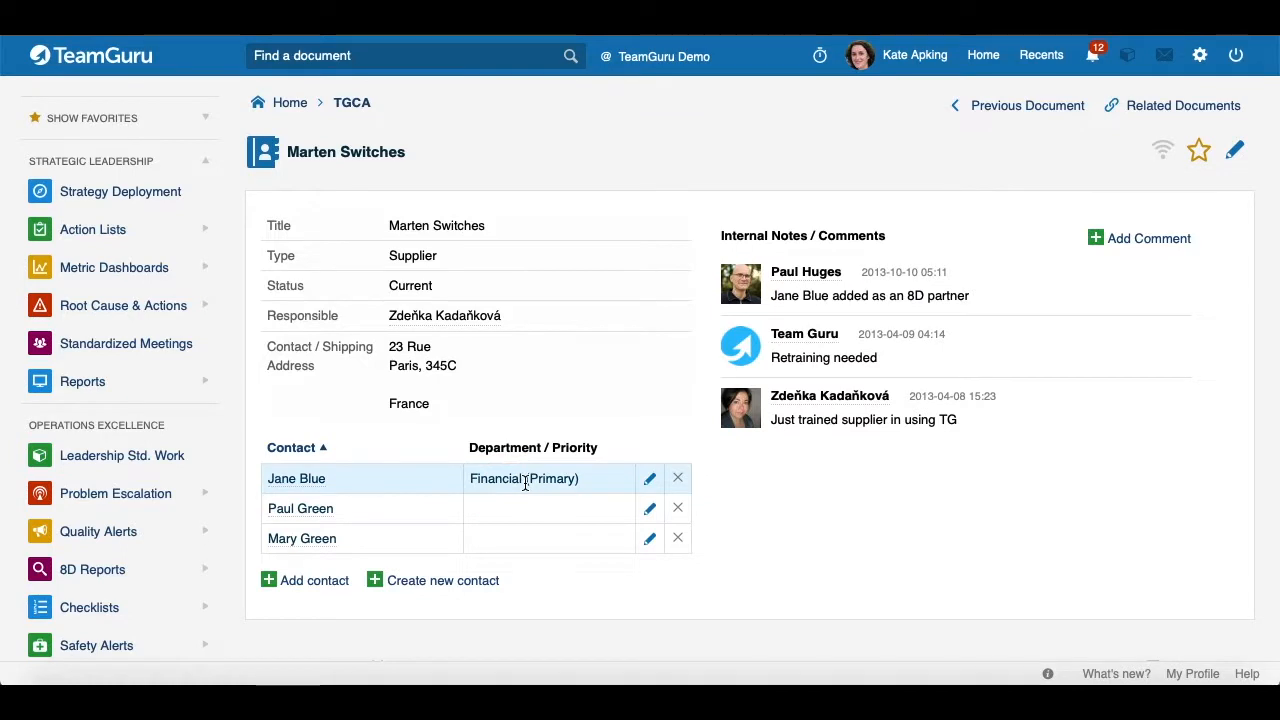
Review the documents related to Marten Switches, including the 8D reports' step status and the private meeting
scroll(524, 481, down, 3)
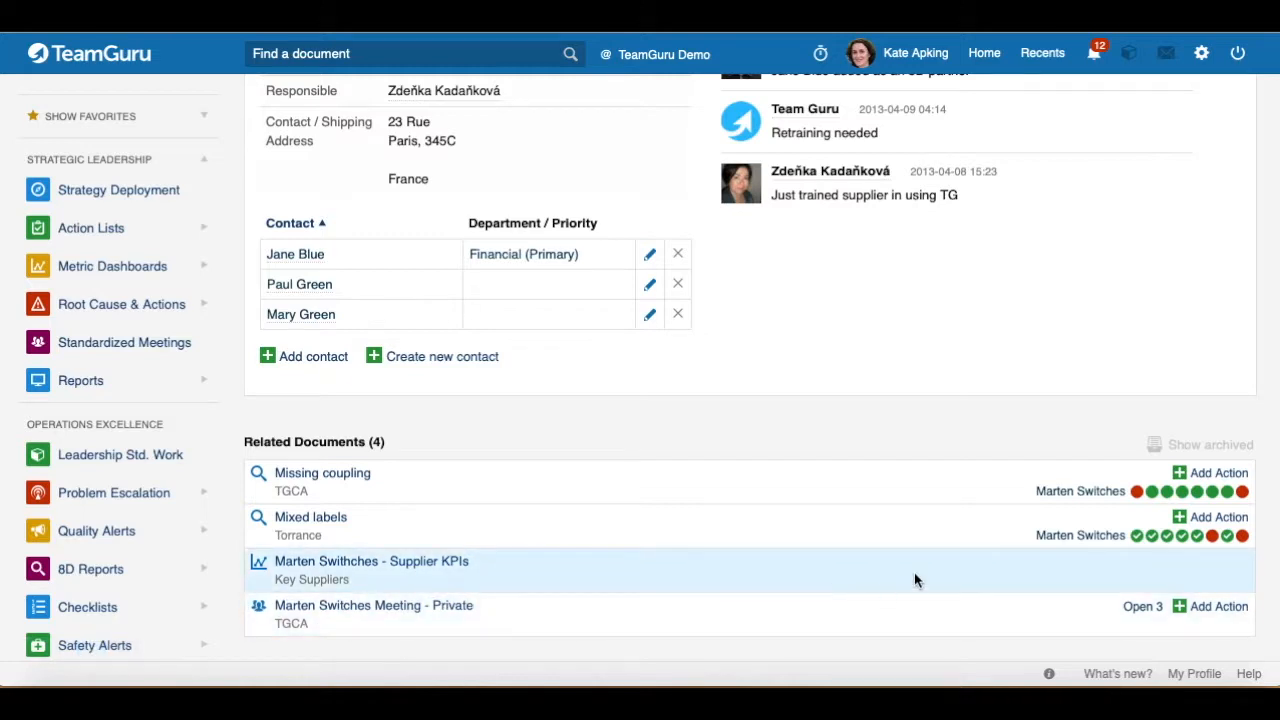
scroll(914, 572, up, 3)
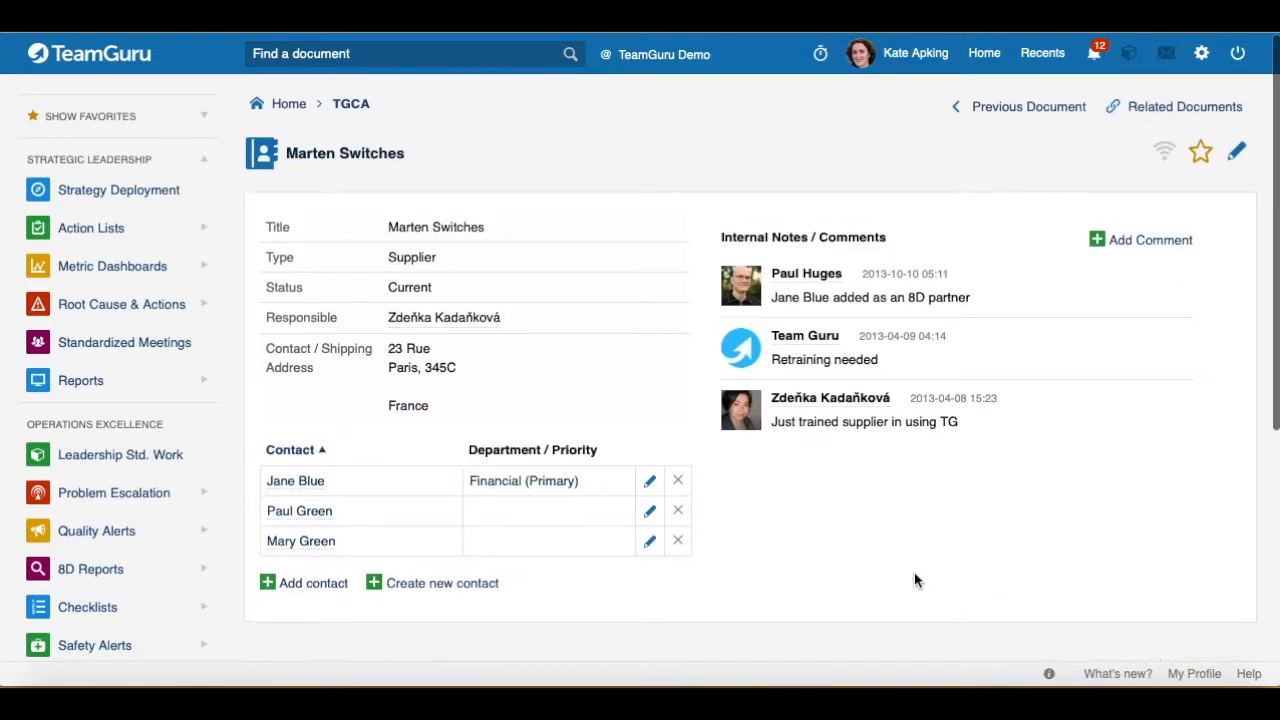
click(1175, 103)
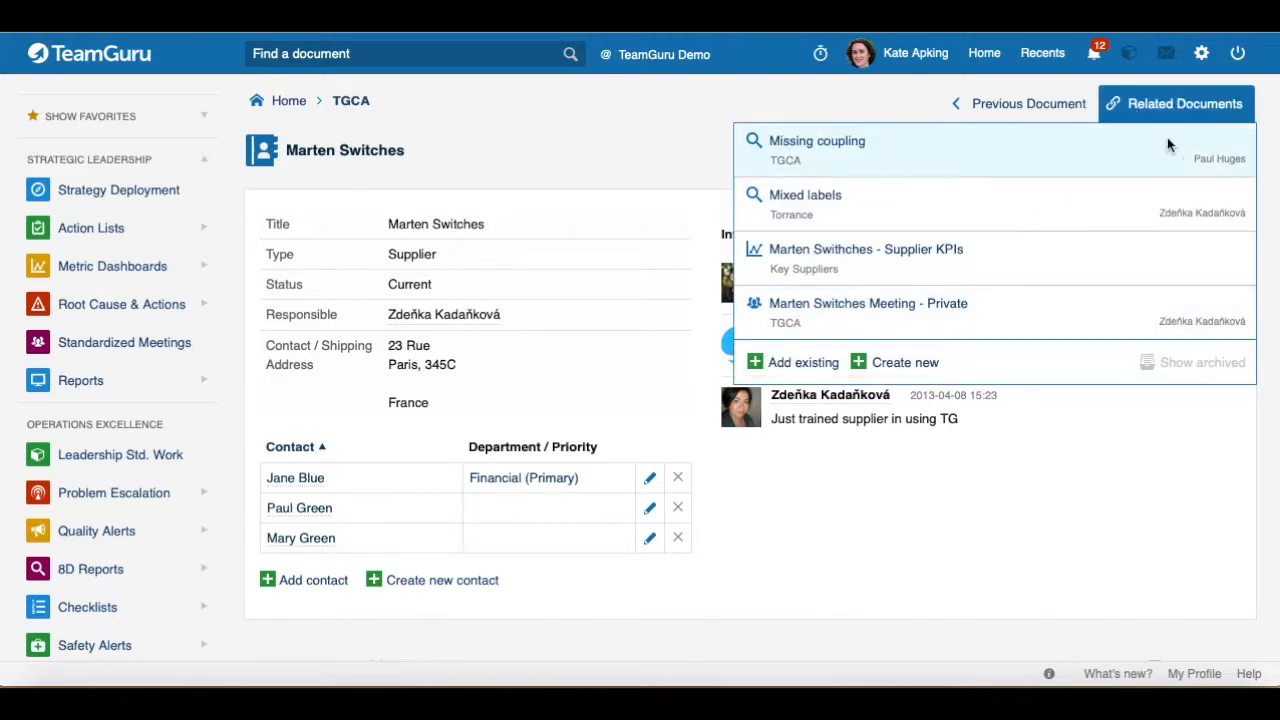
click(1150, 106)
scroll(551, 360, down, 5)
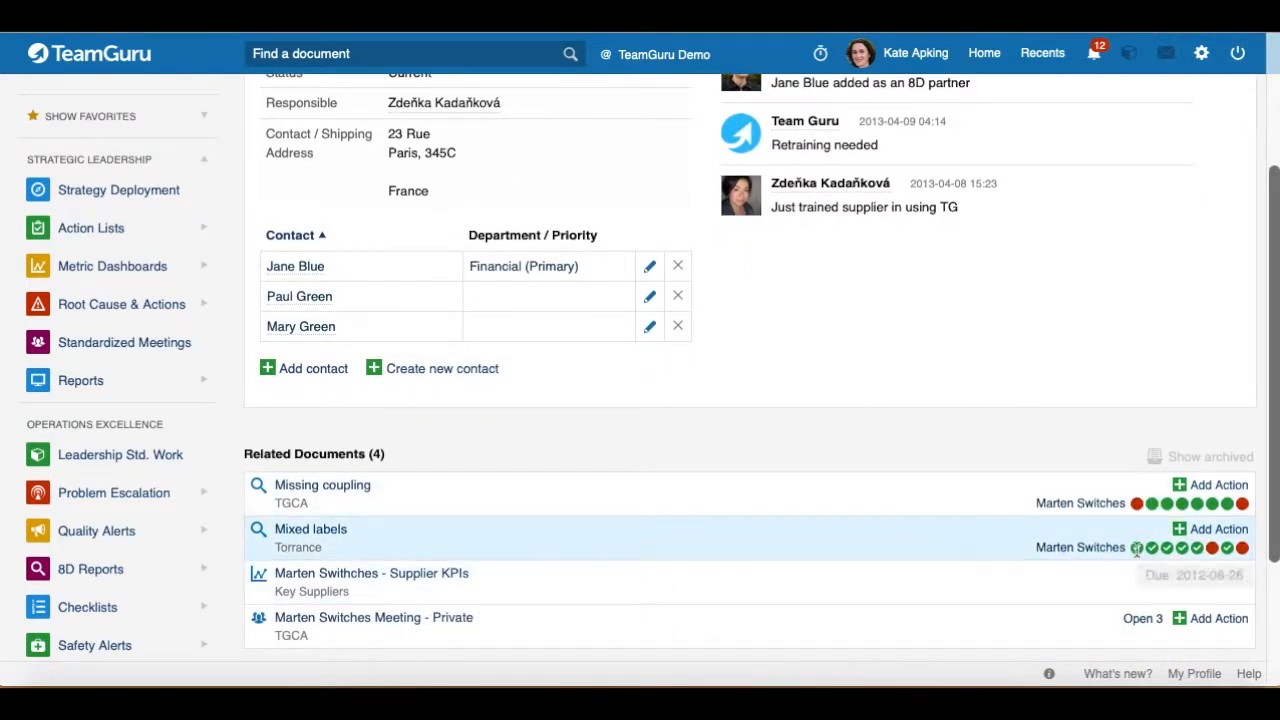
mouse_move(1210, 547)
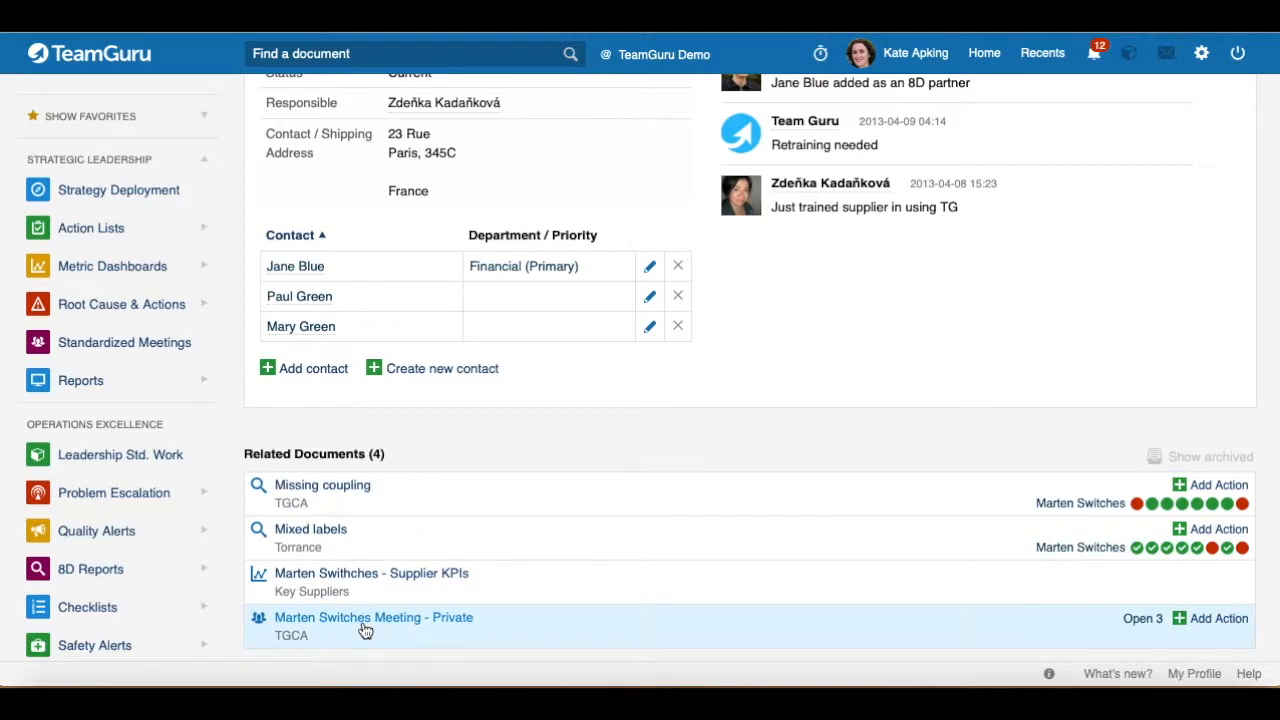
scroll(651, 480, up, 3)
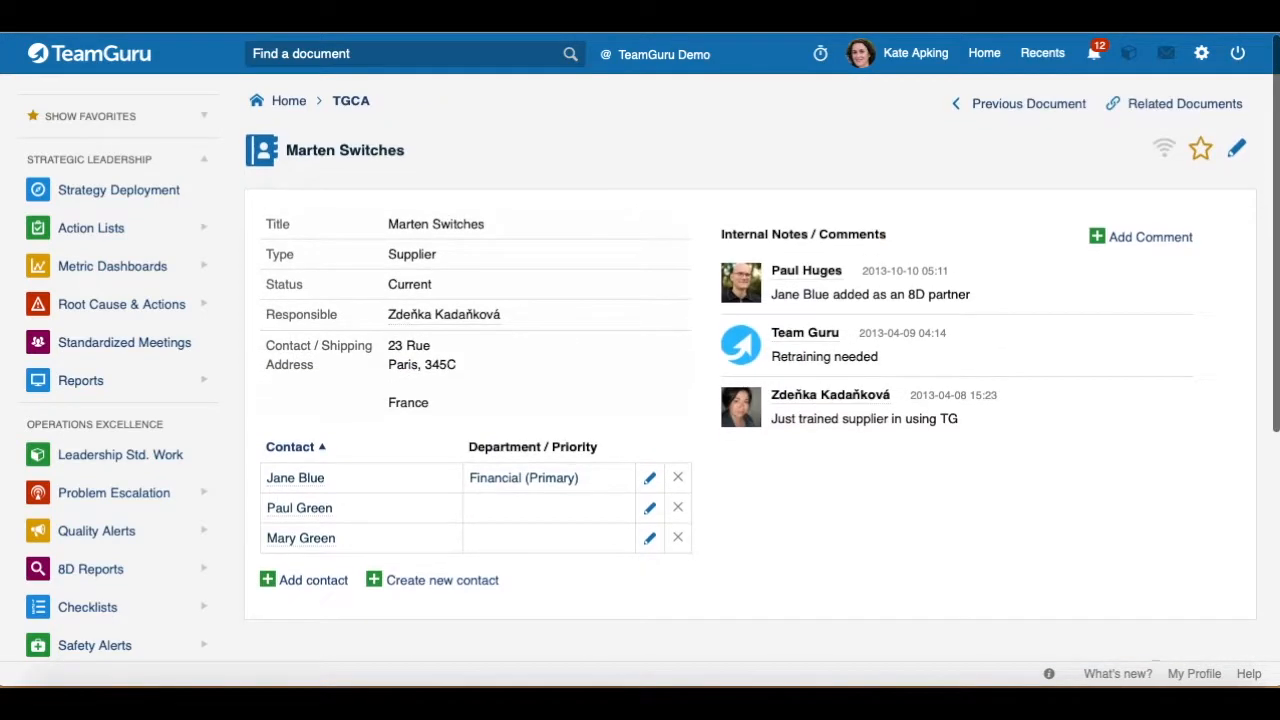